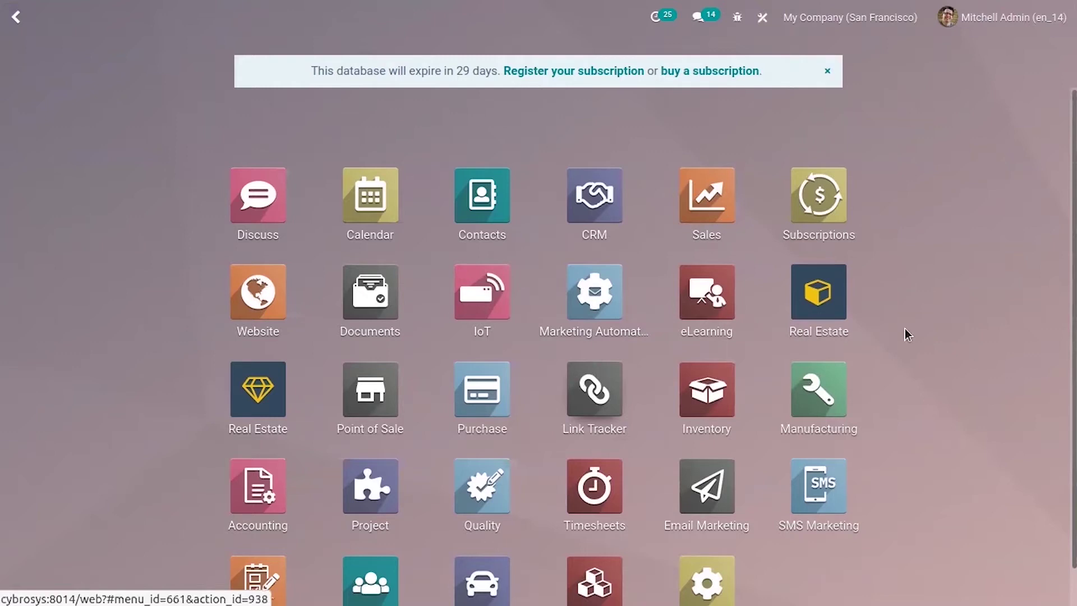
Open the Accounting Settings page via Configuration > Settings, showing GST 5% default taxes
click(252, 491)
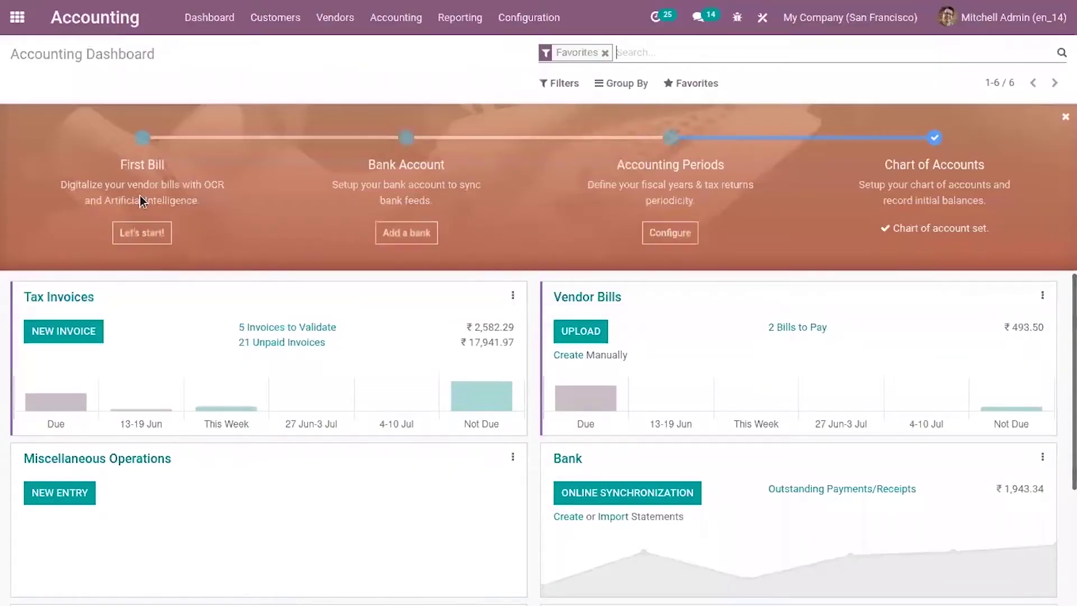
click(527, 12)
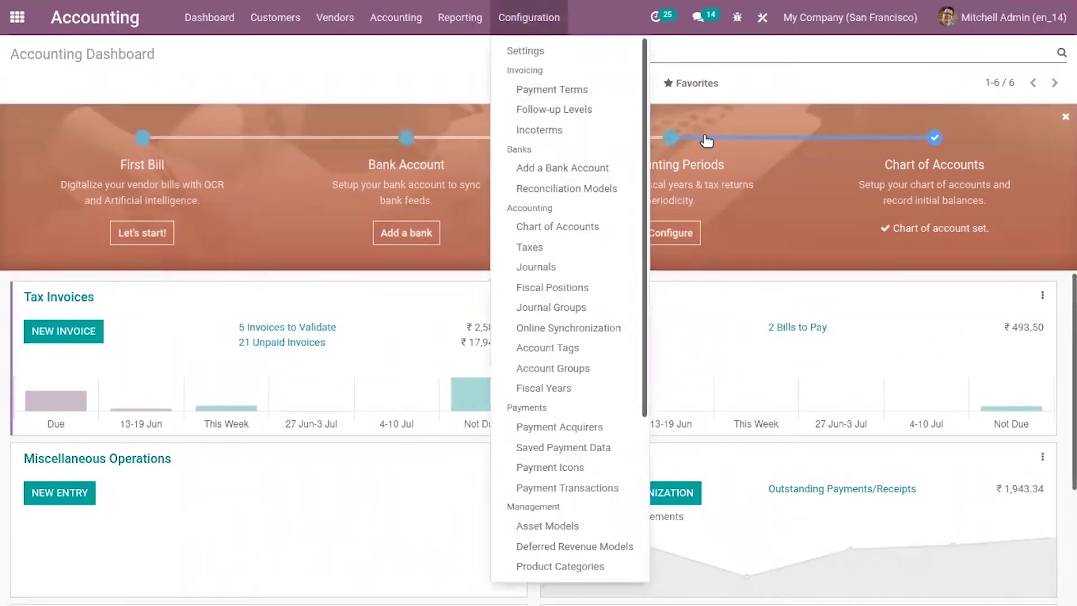
click(521, 49)
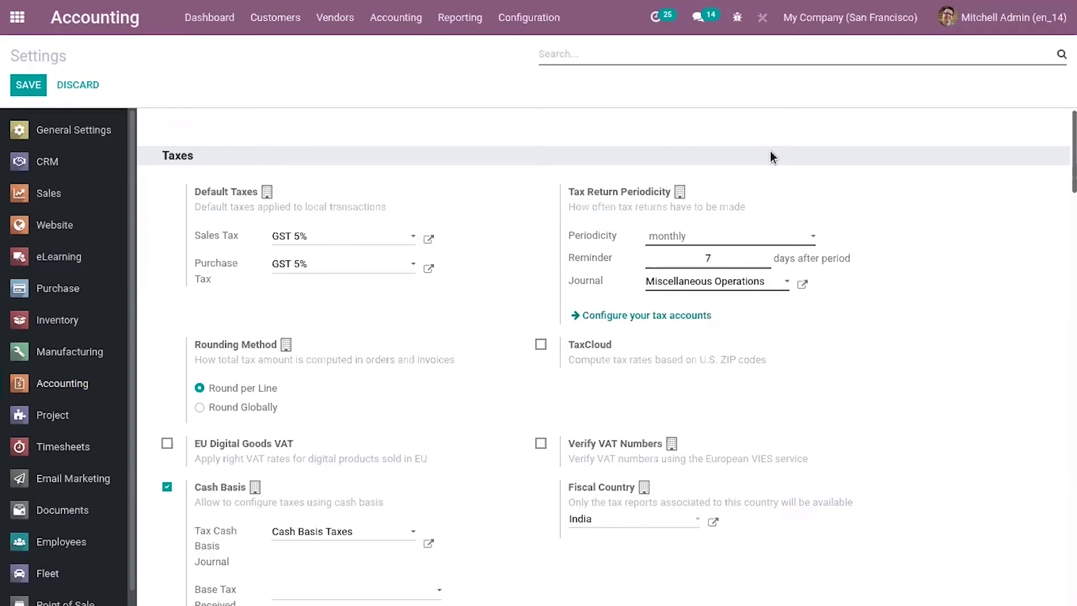
Search settings for 'term' and check the enabled Default Terms & Conditions text, then go home
text(term)
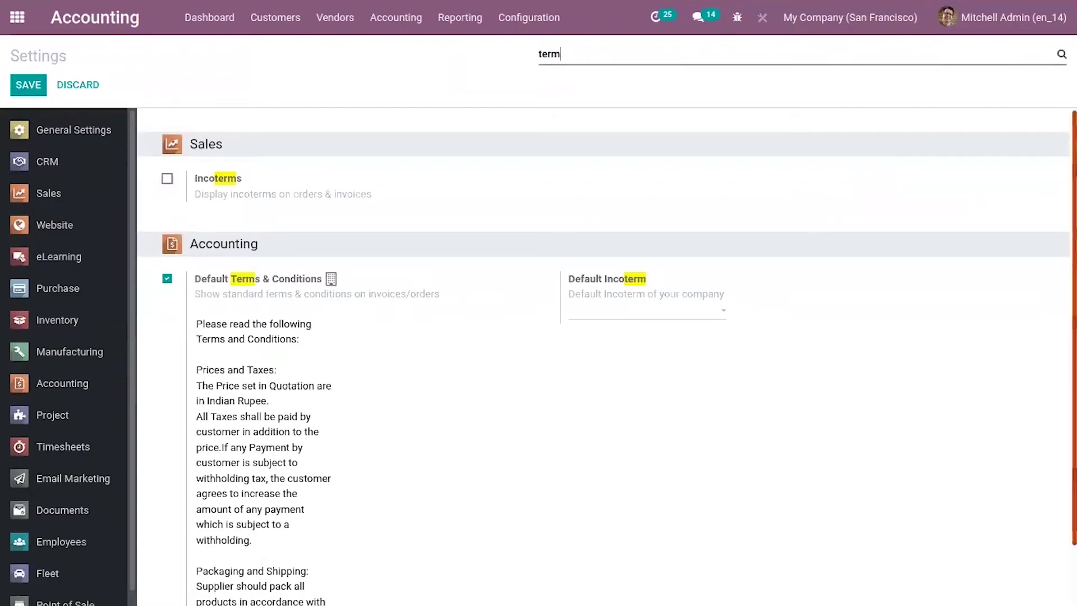
scroll(561, 337, down, 1)
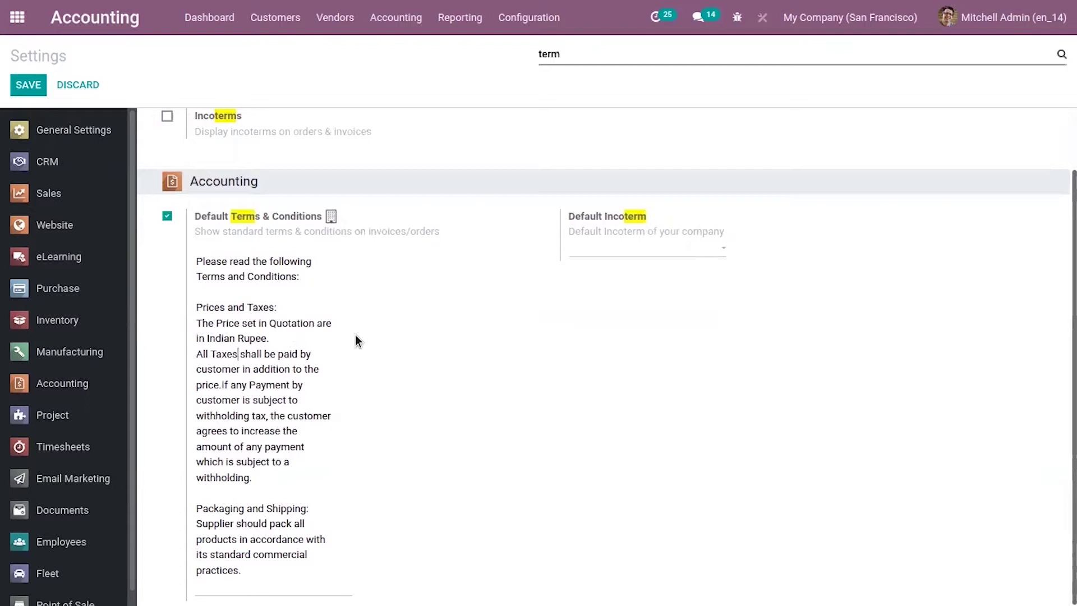
click(18, 21)
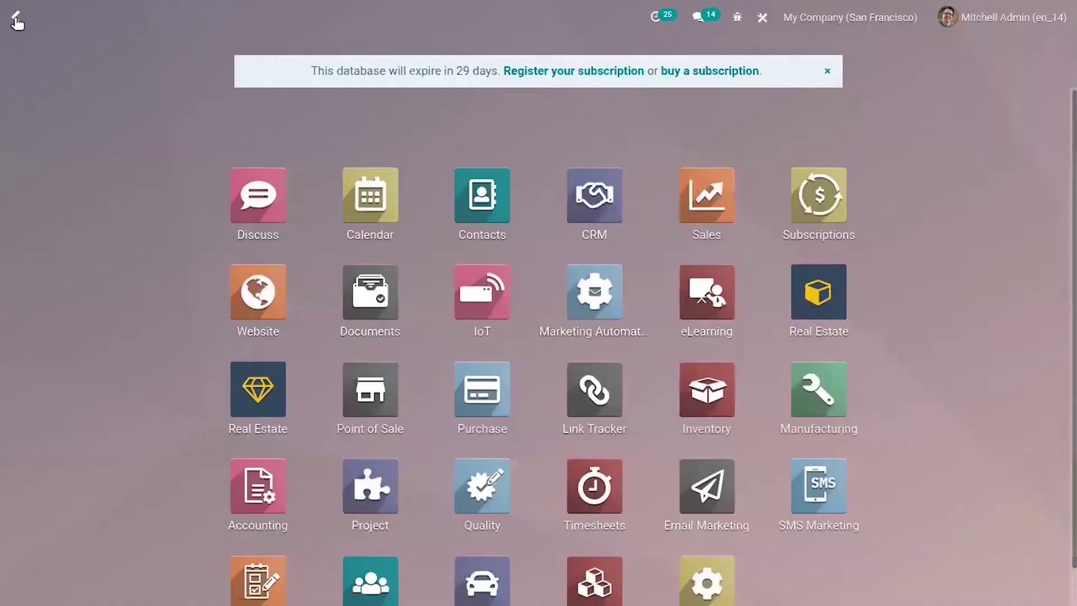
Open the 4 Person Desk template from Sales > Quotation Templates and put it in edit mode
click(714, 220)
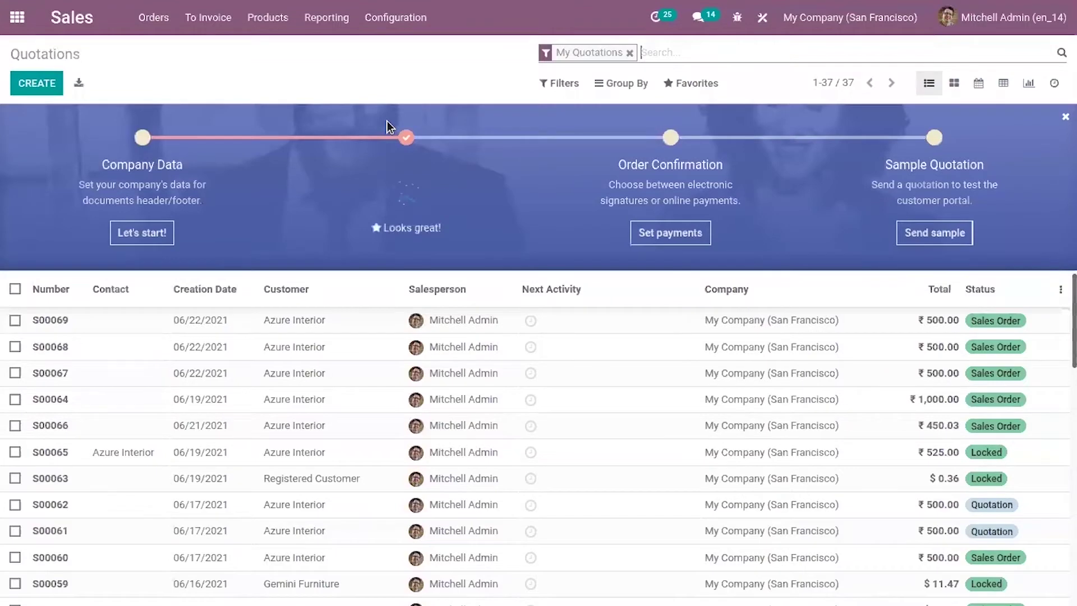
click(399, 11)
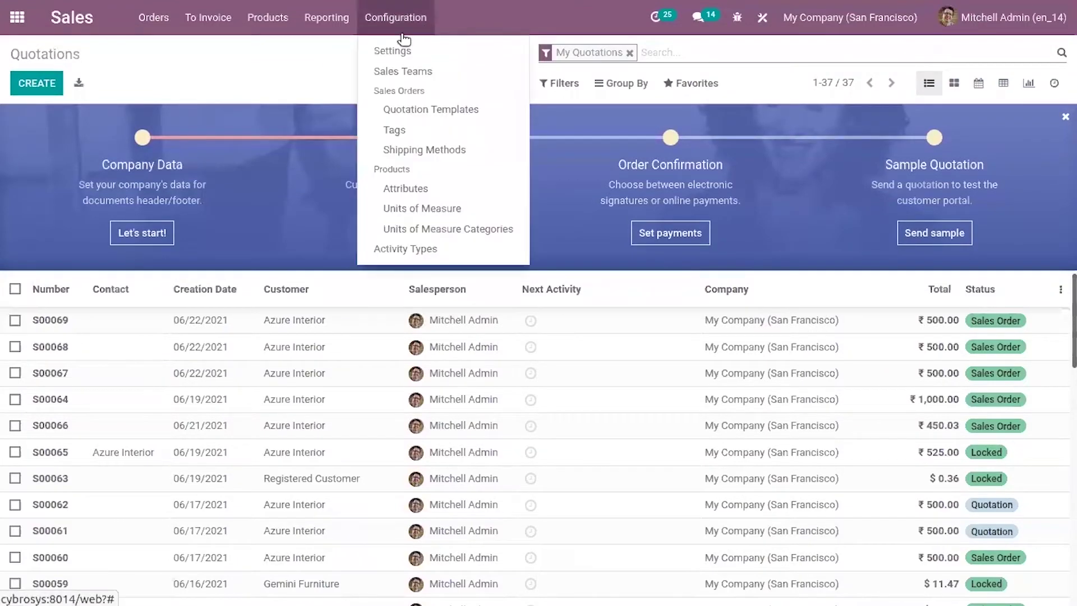
click(426, 104)
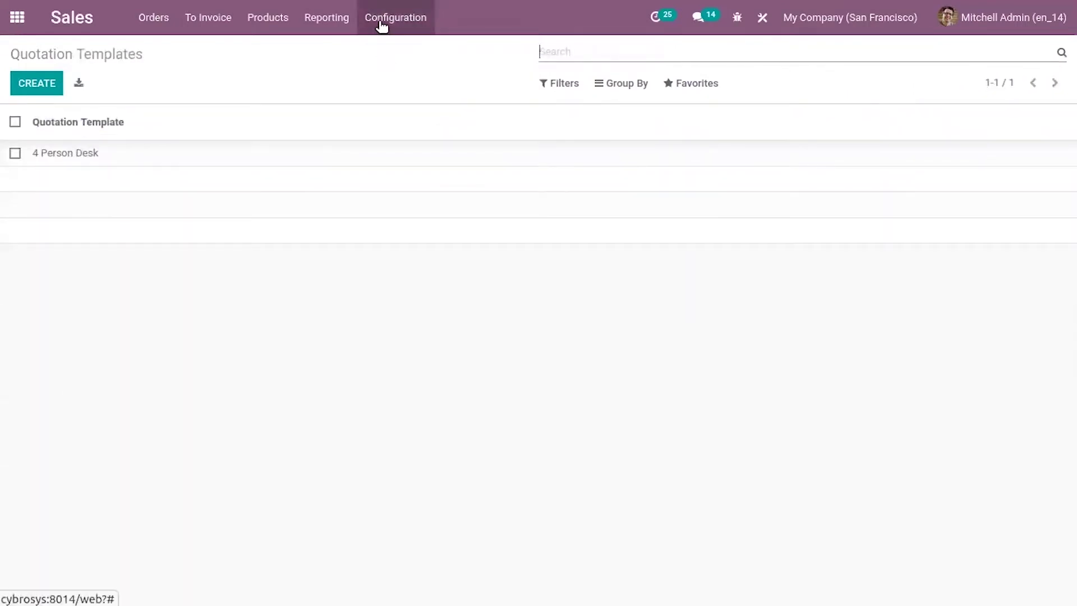
click(92, 152)
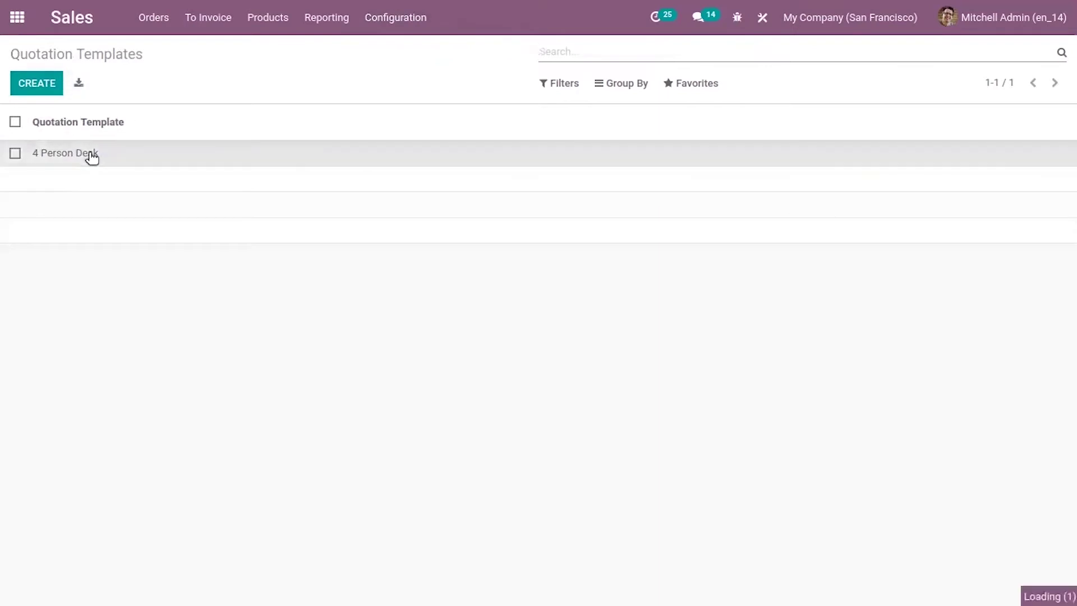
click(24, 82)
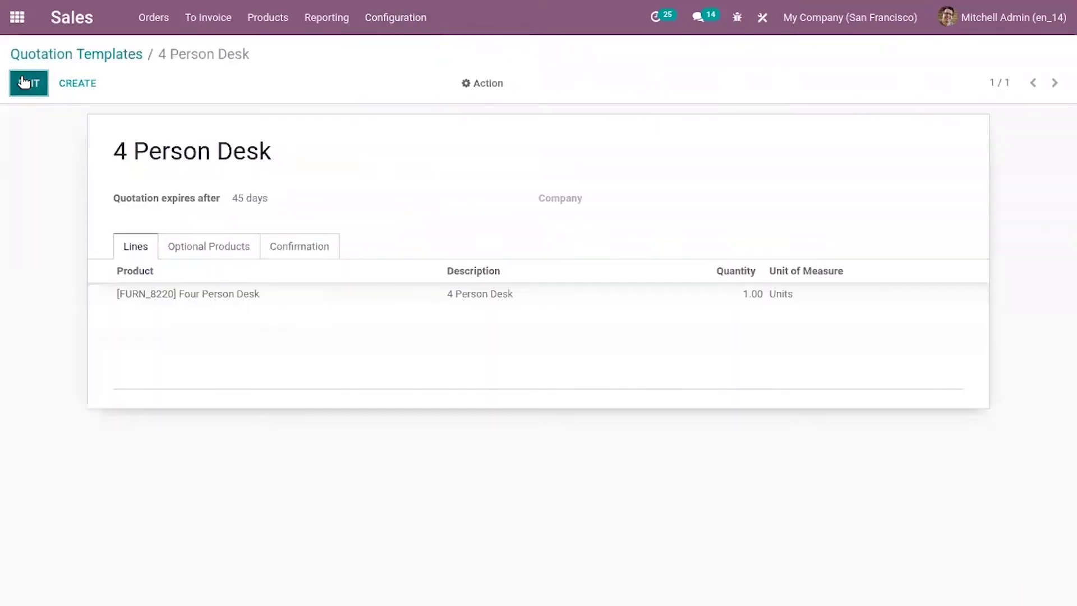
Paste the supplier-and-customer insurance clause into the template's Confirmation terms field and save
click(306, 268)
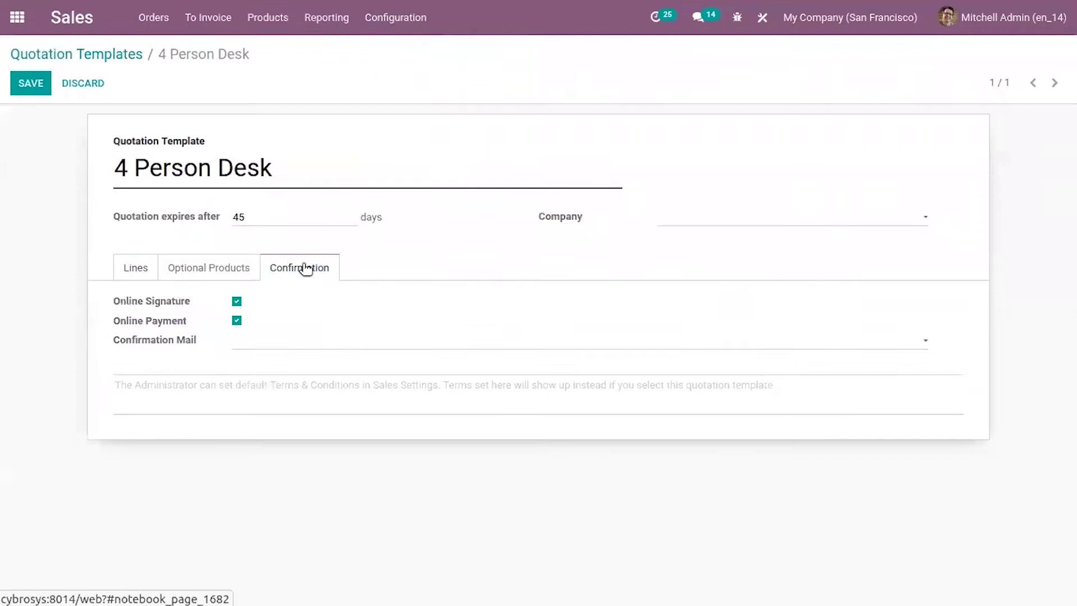
mouse_move(234, 404)
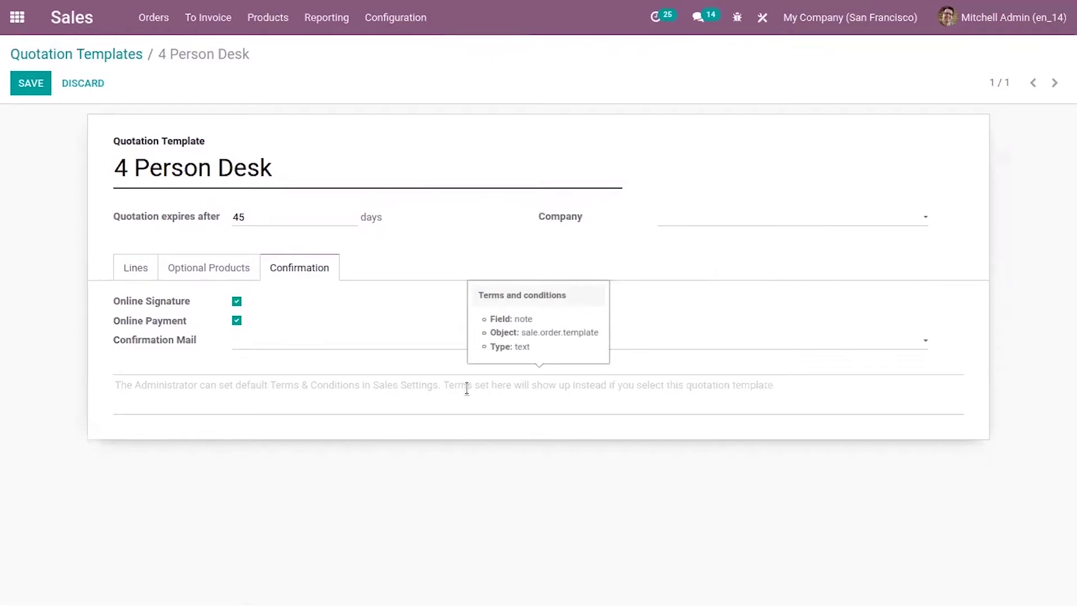
click(512, 403)
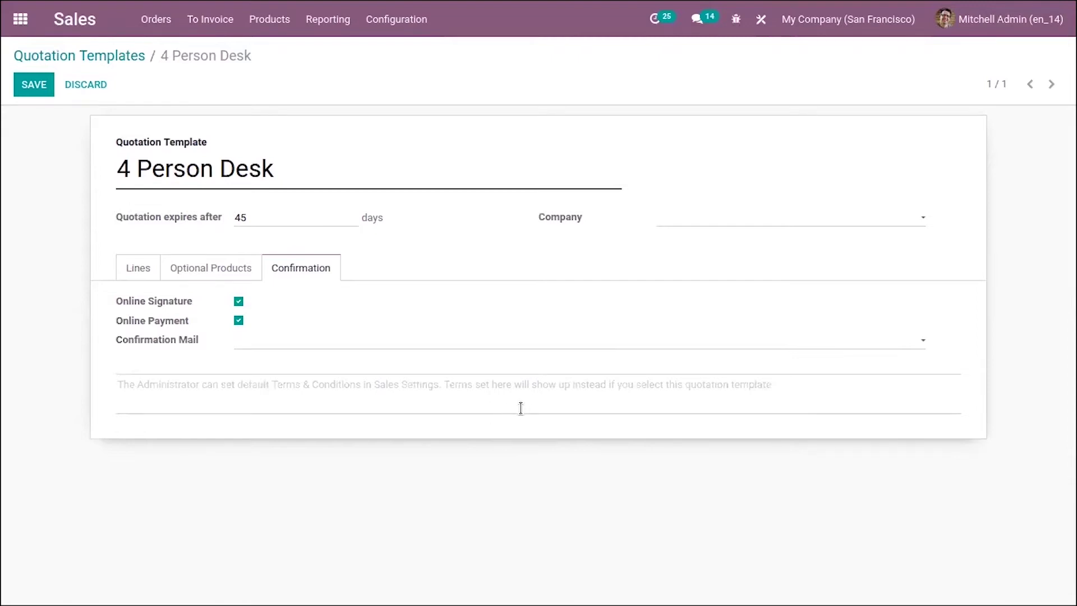
text(Supplier and Customer shall each carry insurance coverage in types and amounts adequate to protect against any losses, damages, liabilities or expenses that may reasonable be expected to be incurred under an Order, and both shall keep such insurance coverage in effect until the conclusion of the Order.)
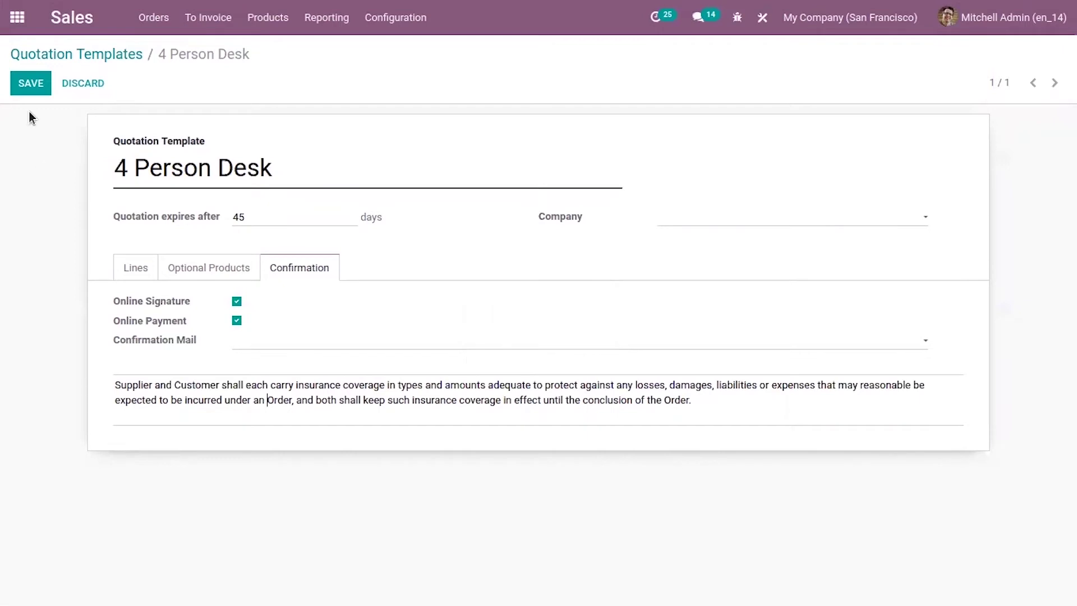
click(32, 84)
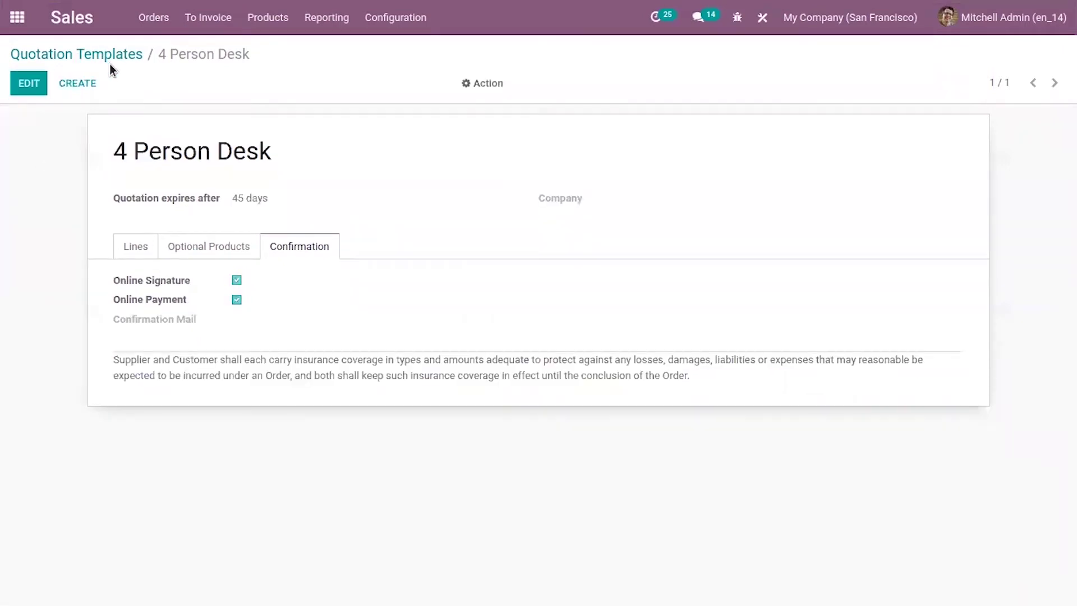
Start a new quotation for Azure Interior using the 4 Person Desk template
click(110, 61)
click(154, 23)
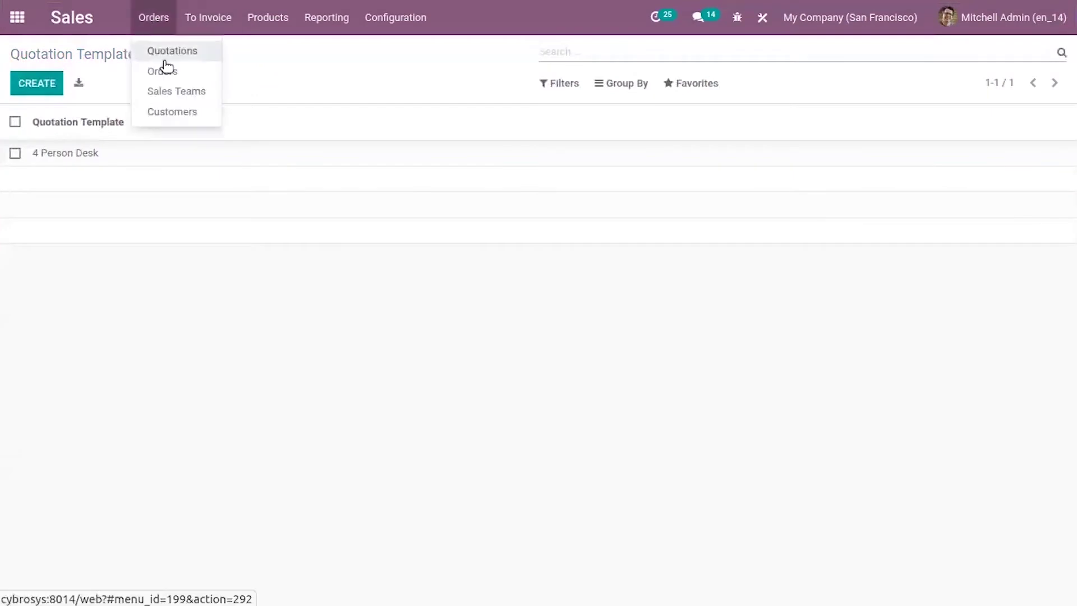
click(163, 67)
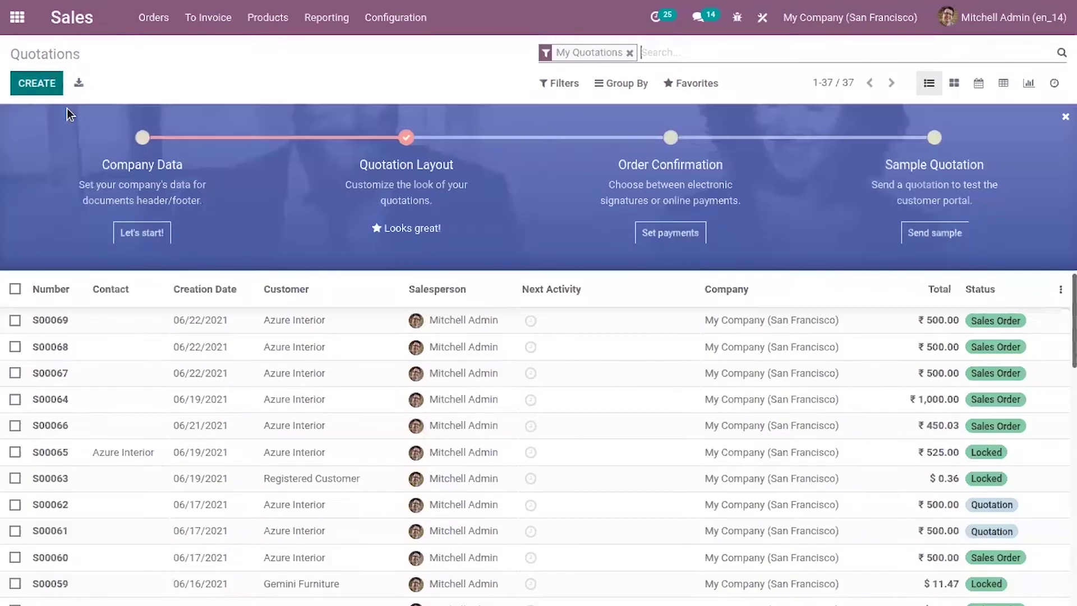
click(50, 84)
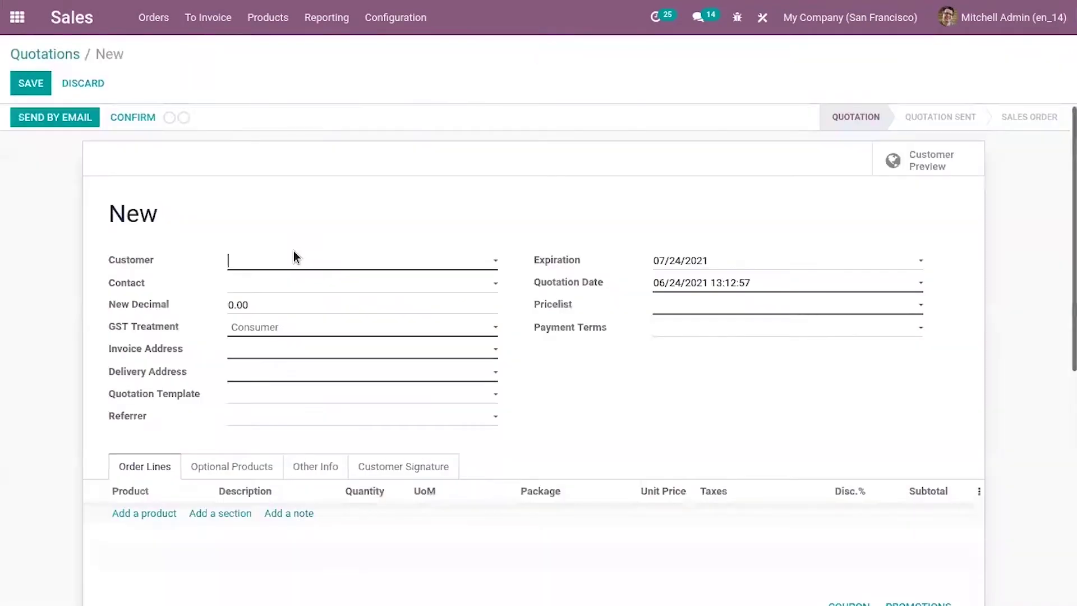
click(302, 261)
click(320, 284)
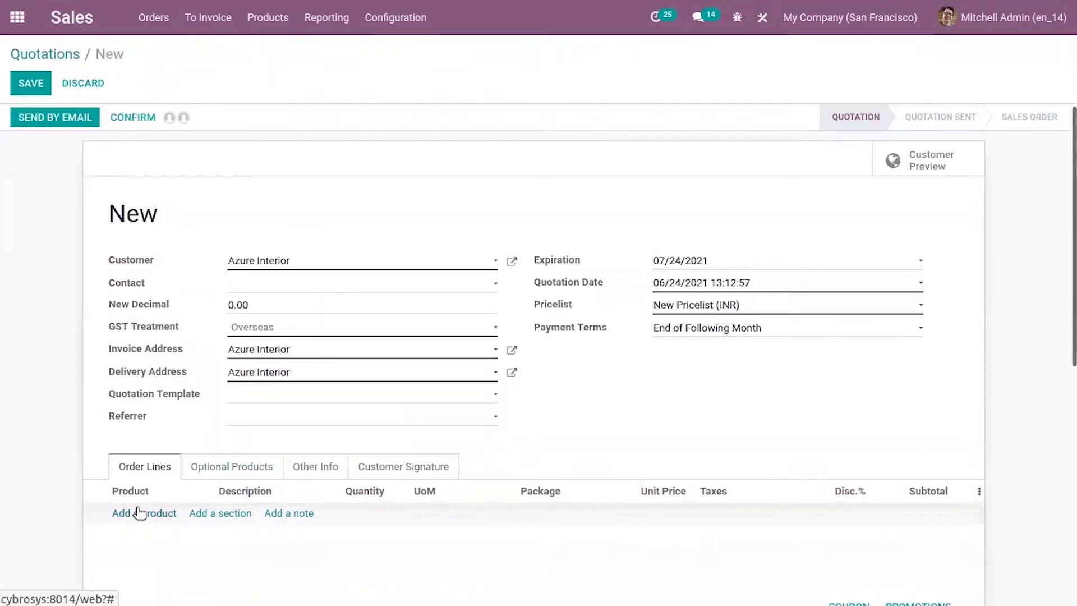
click(258, 399)
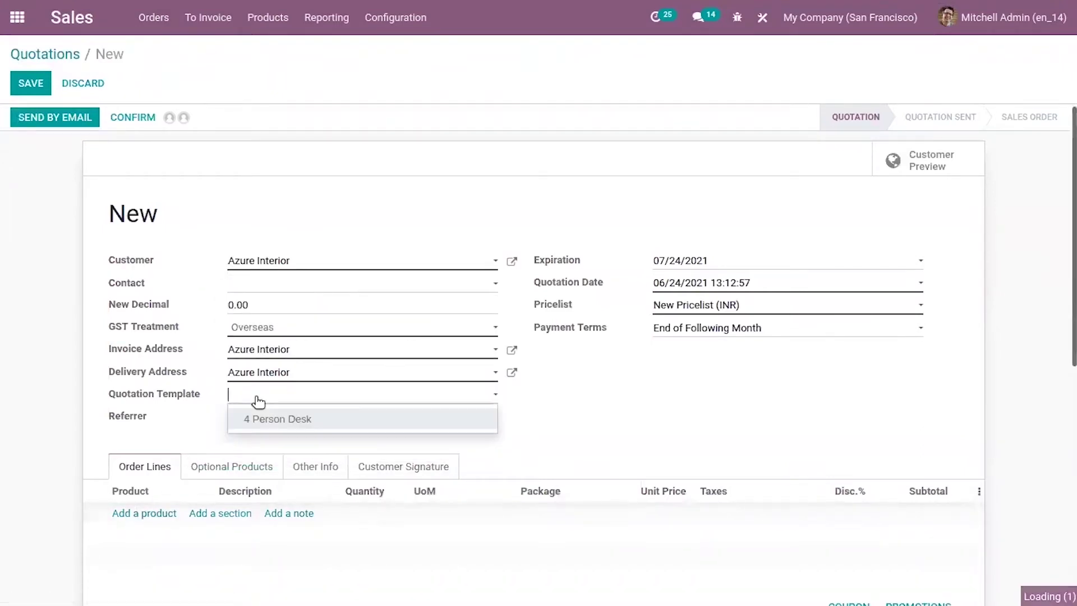
click(273, 418)
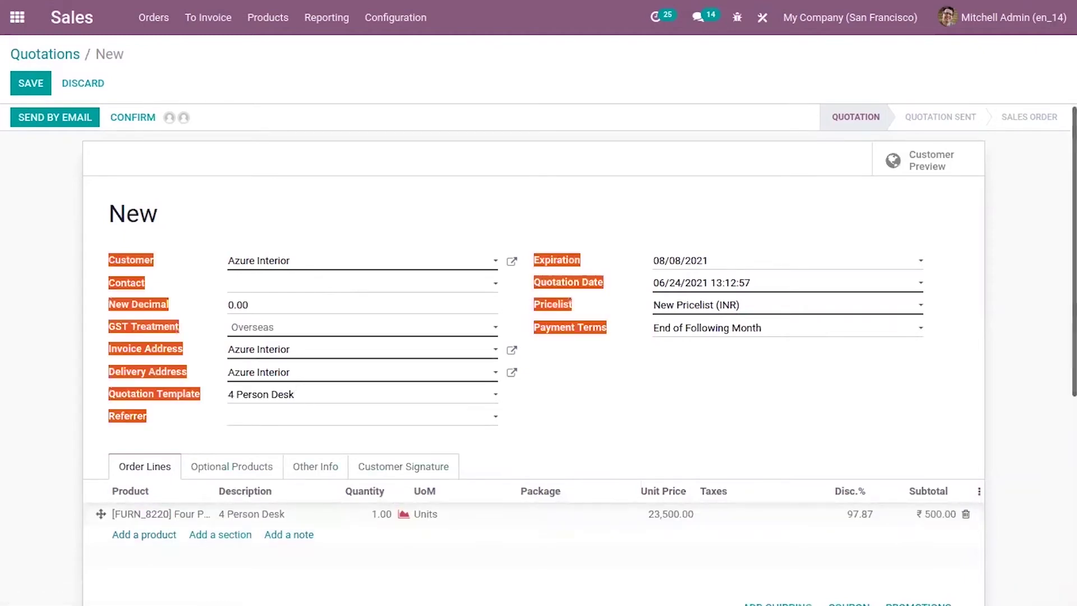
Inspect the insurance terms paragraph carried over from the template into the quotation
scroll(77, 358, down, 5)
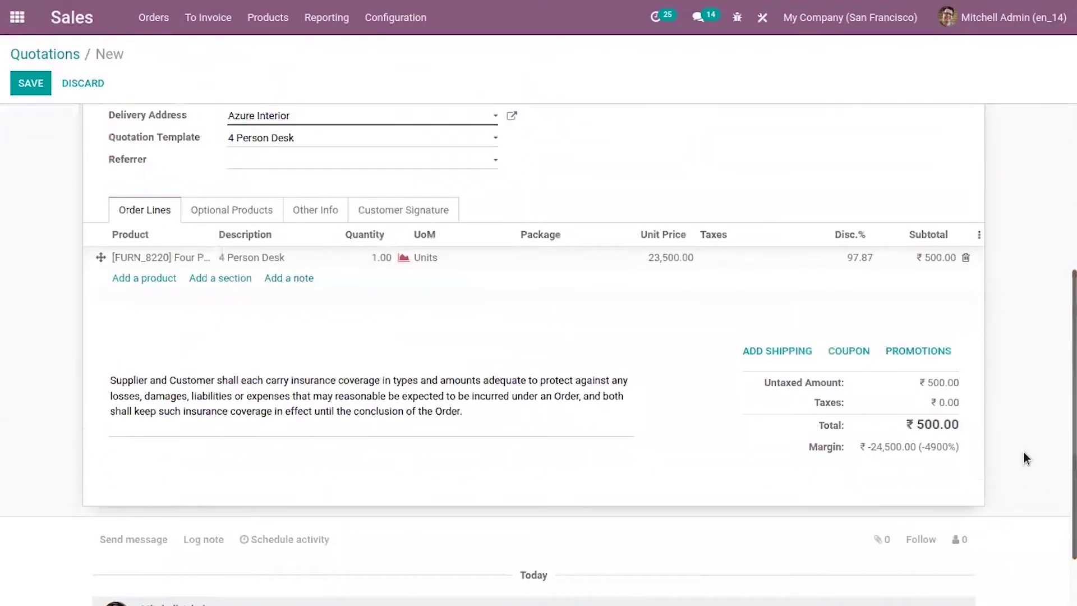
drag(111, 380, 437, 429)
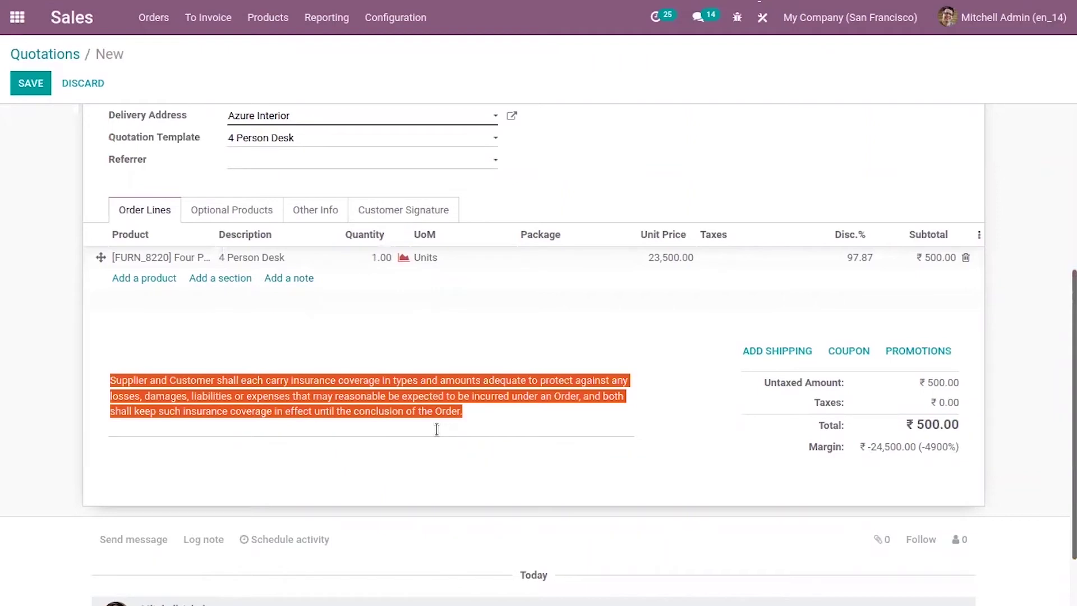
click(358, 351)
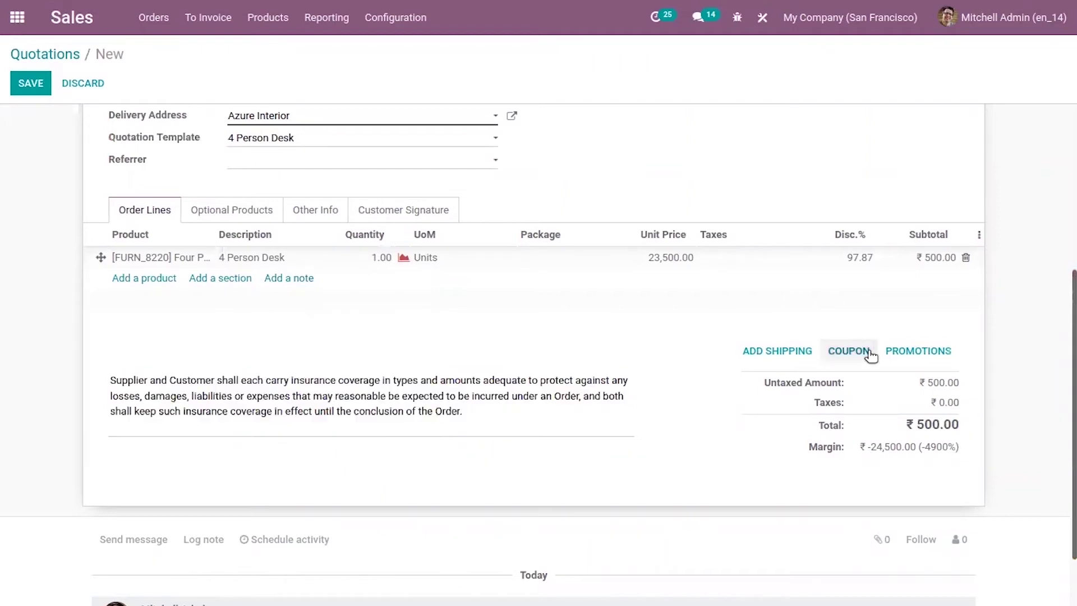
click(489, 415)
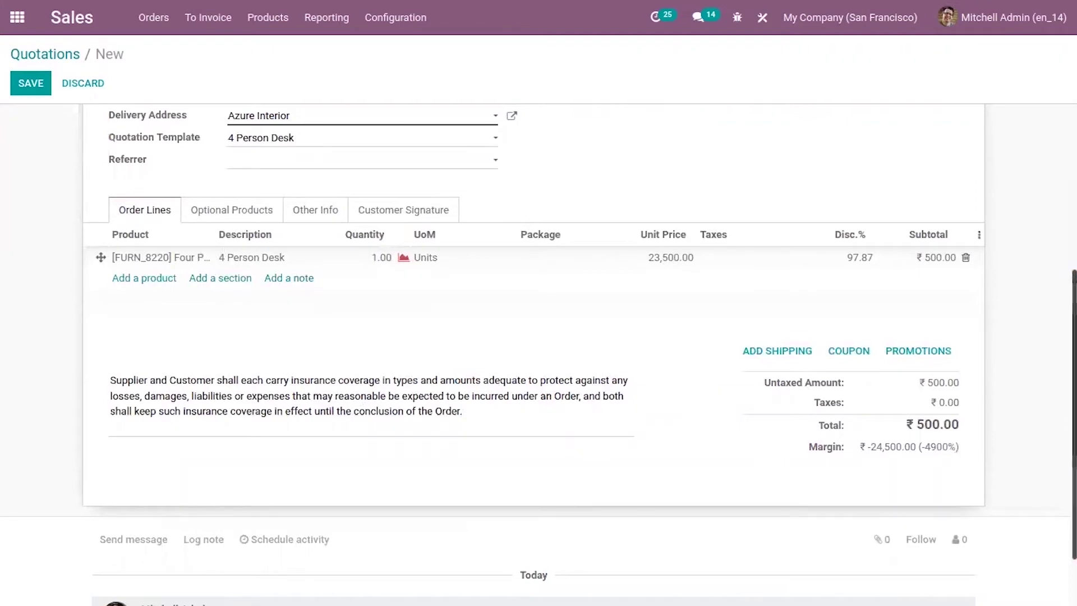
drag(1073, 404, 1073, 145)
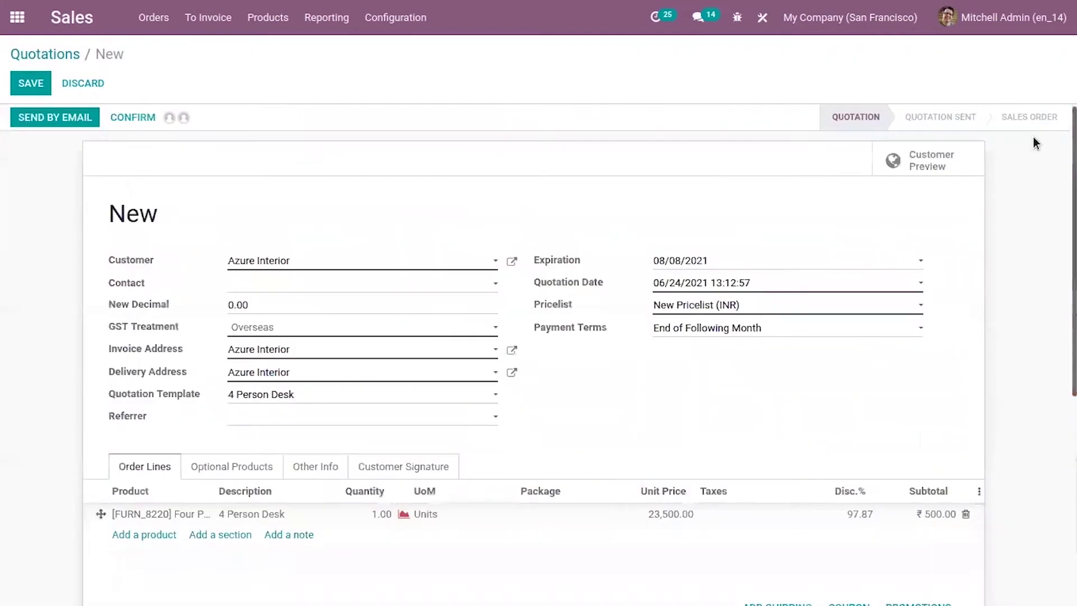
Discard the unsaved quotation and return to the Quotations list
click(40, 54)
click(309, 122)
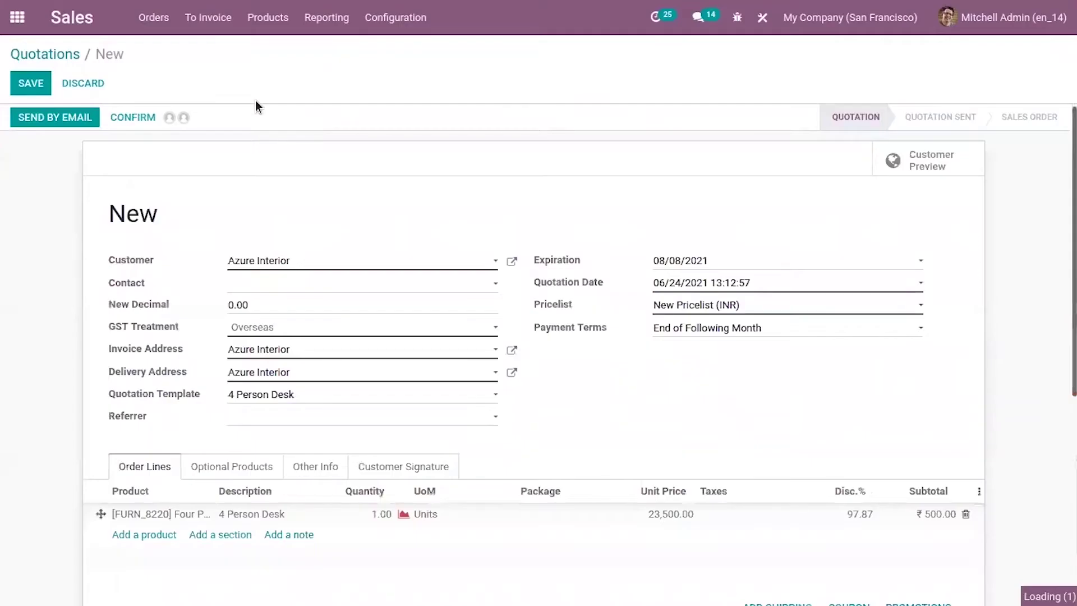
click(149, 24)
click(148, 23)
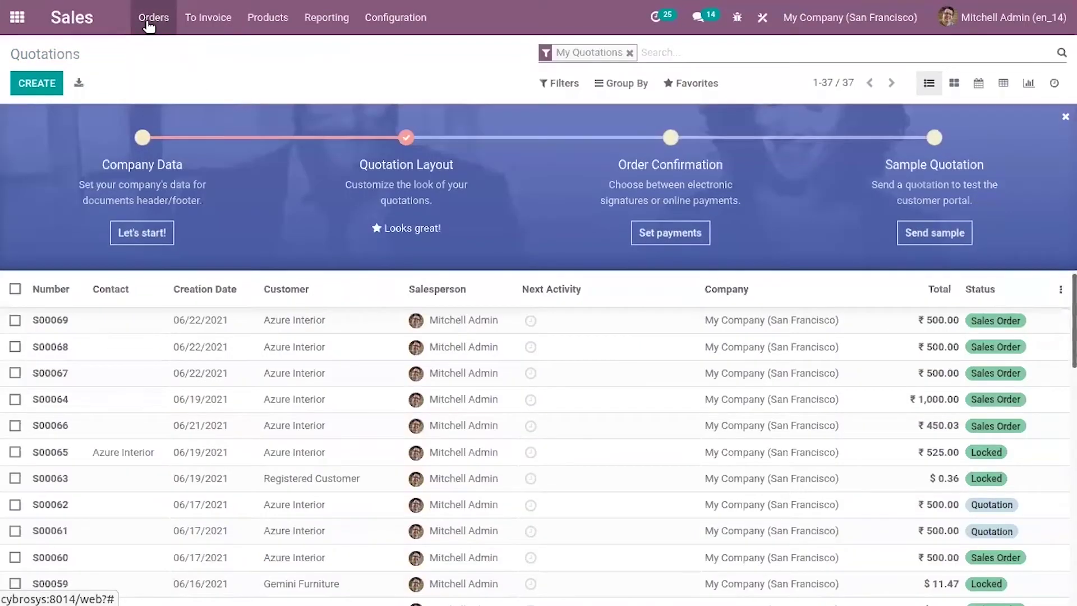
Create a template-free sales order, confirm its default price and shipping terms, then discard it
click(148, 23)
click(173, 73)
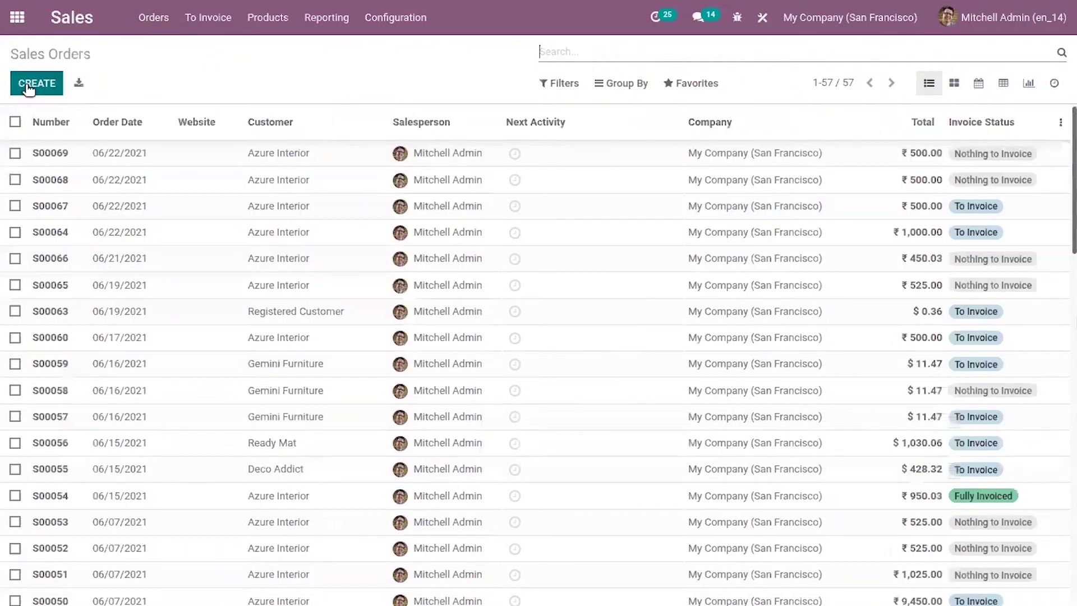
click(28, 90)
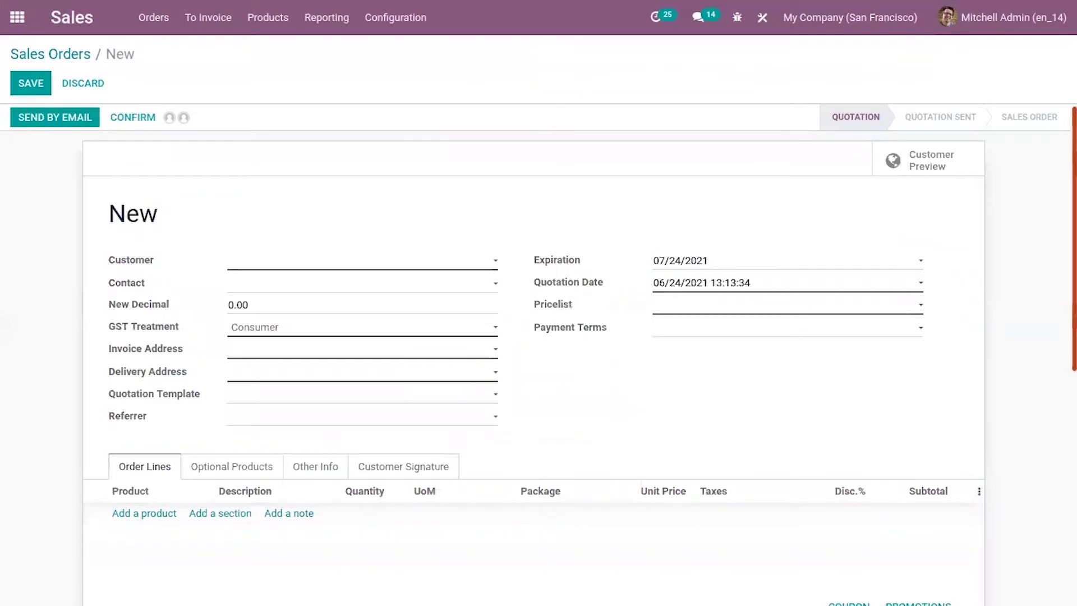
scroll(111, 331, down, 7)
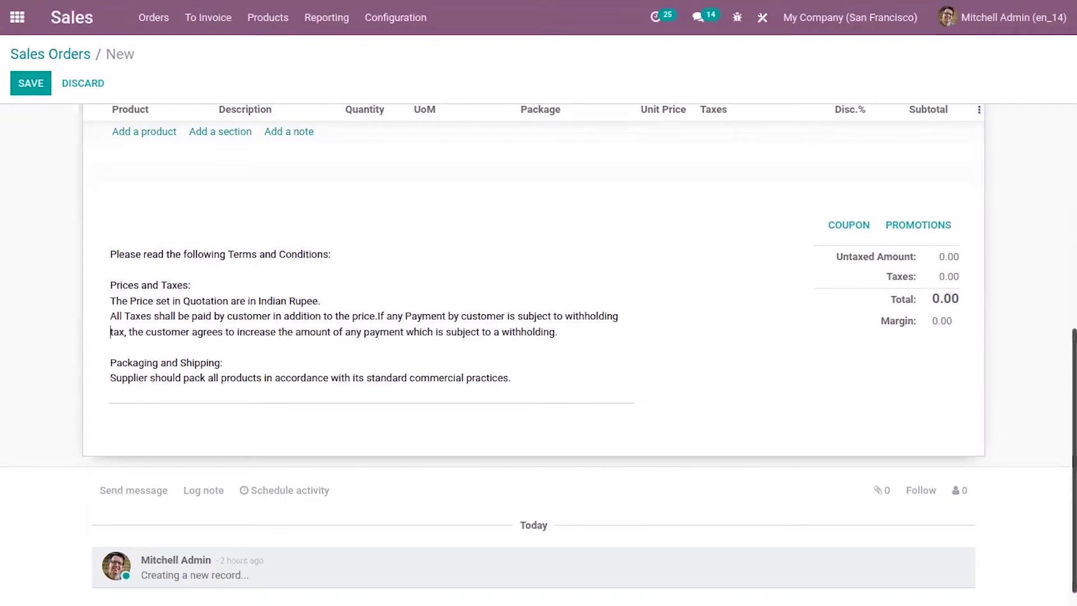
scroll(539, 355, up, 1)
scroll(538, 348, up, 6)
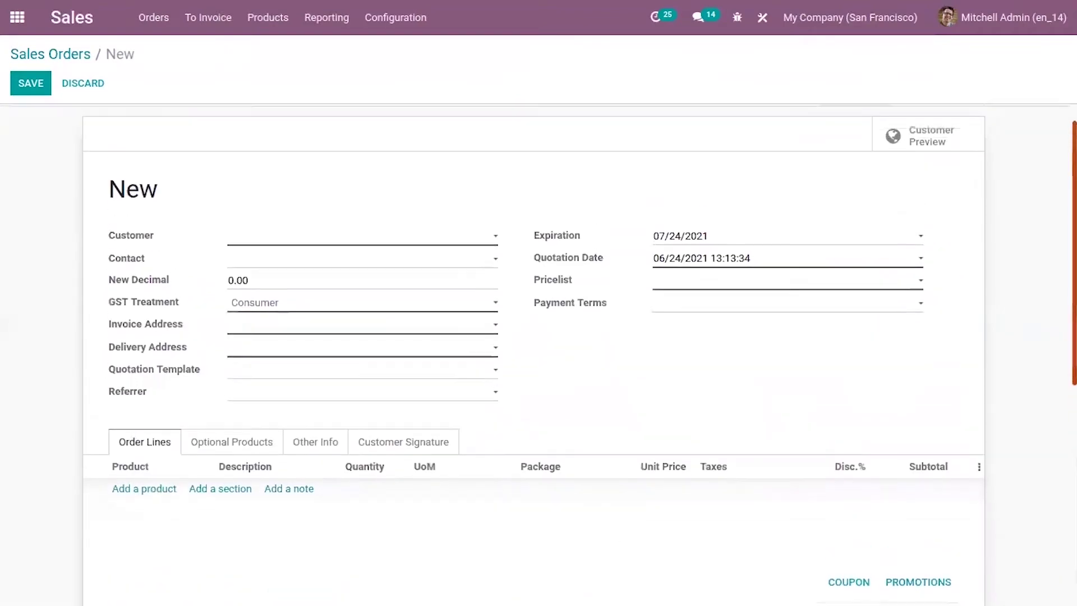
click(73, 56)
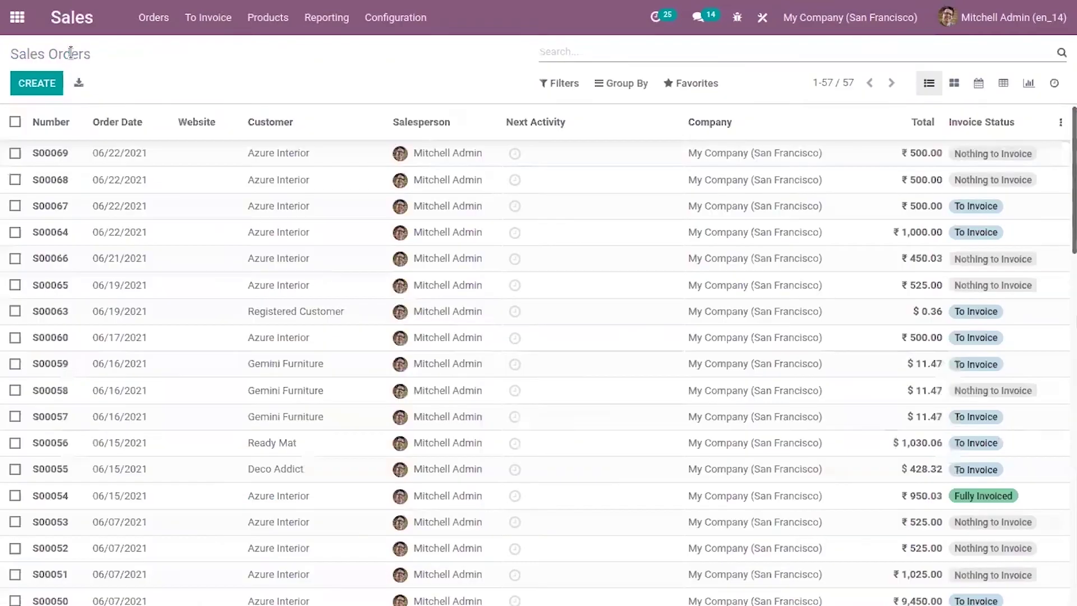
Start a new customer invoice, verify the default terms text appears, then drop the draft
click(7, 23)
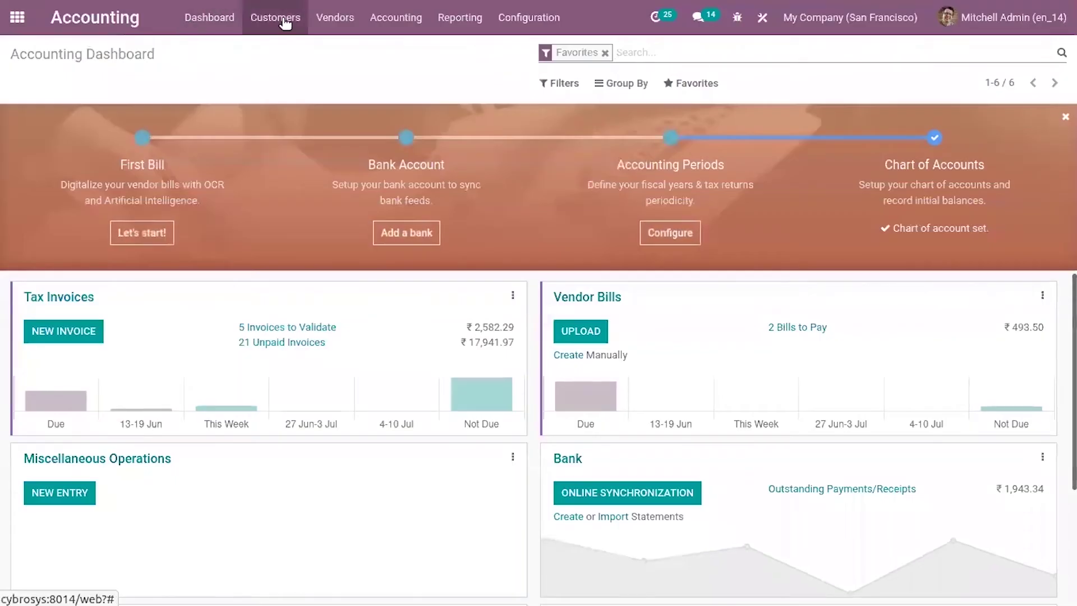
click(280, 21)
click(311, 52)
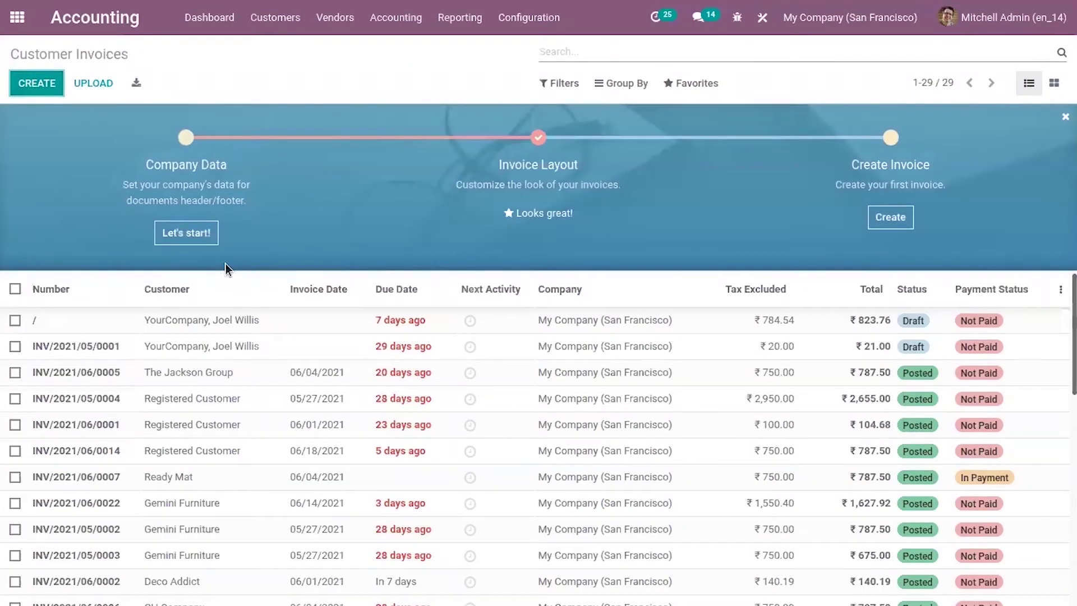
key(alt+c)
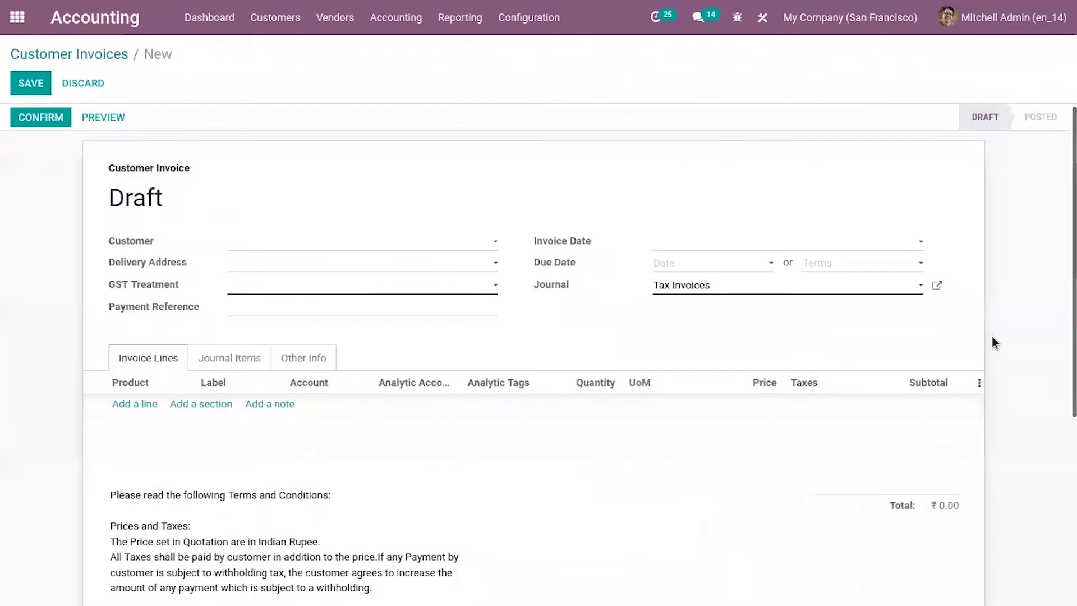
scroll(784, 353, down, 4)
scroll(461, 197, up, 5)
click(114, 53)
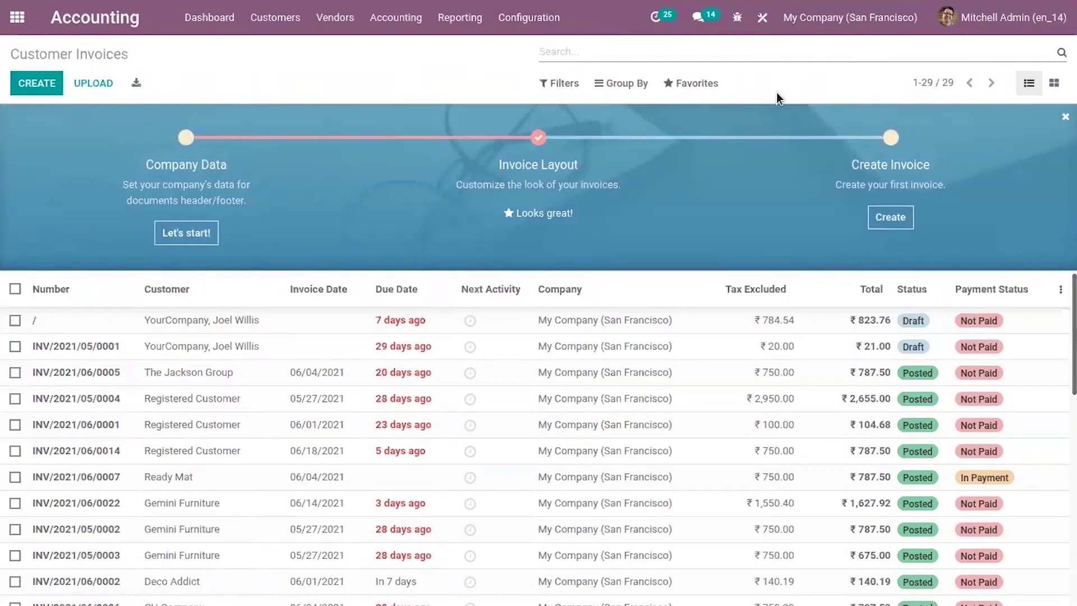
click(554, 15)
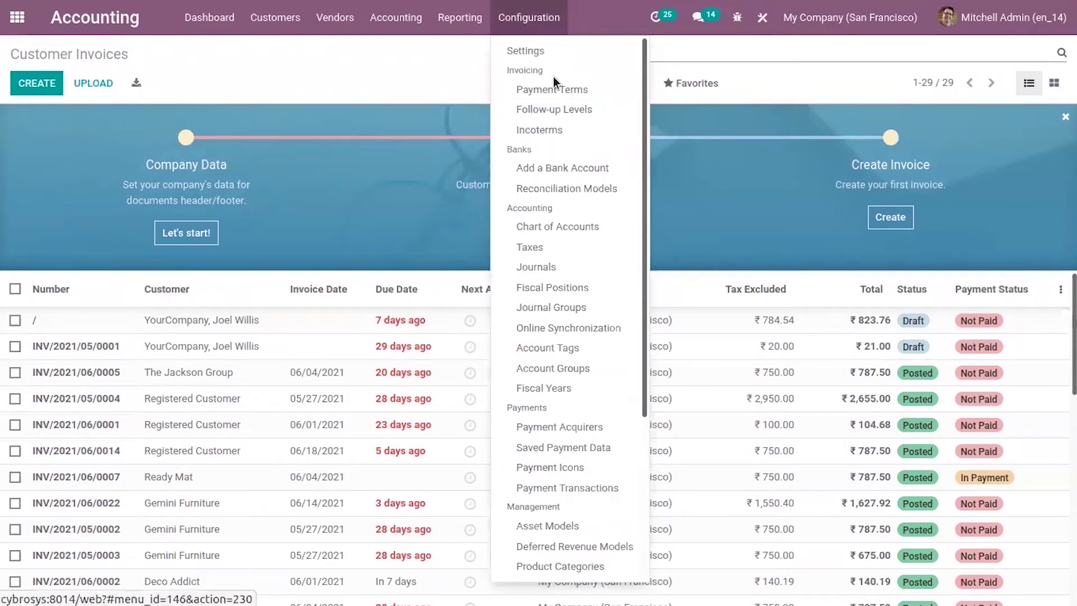
Review the nine existing payment terms and a blank new payment term form, then go home
click(553, 91)
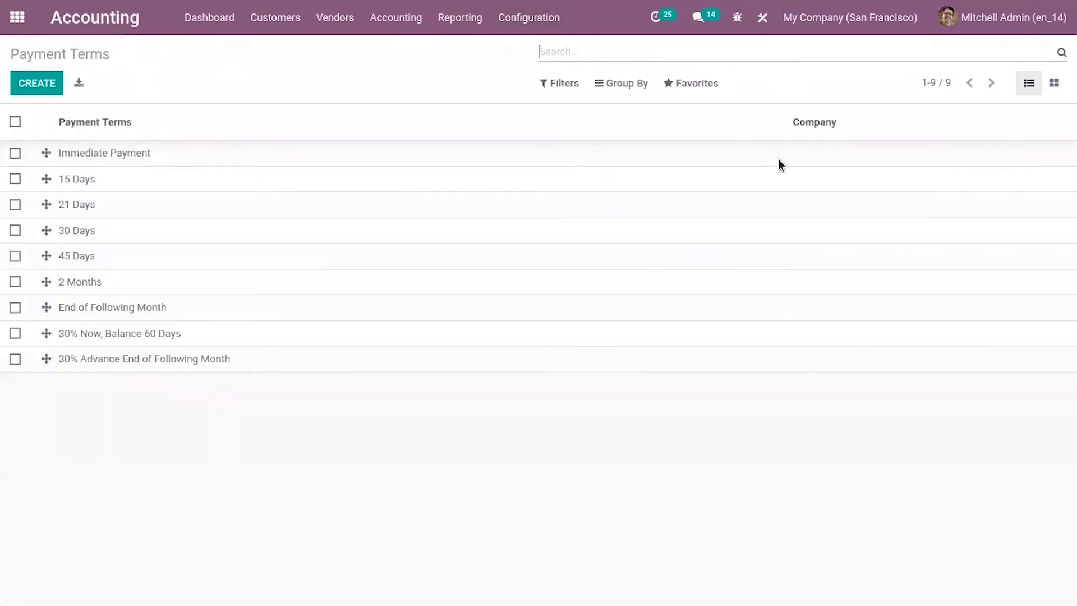
click(28, 80)
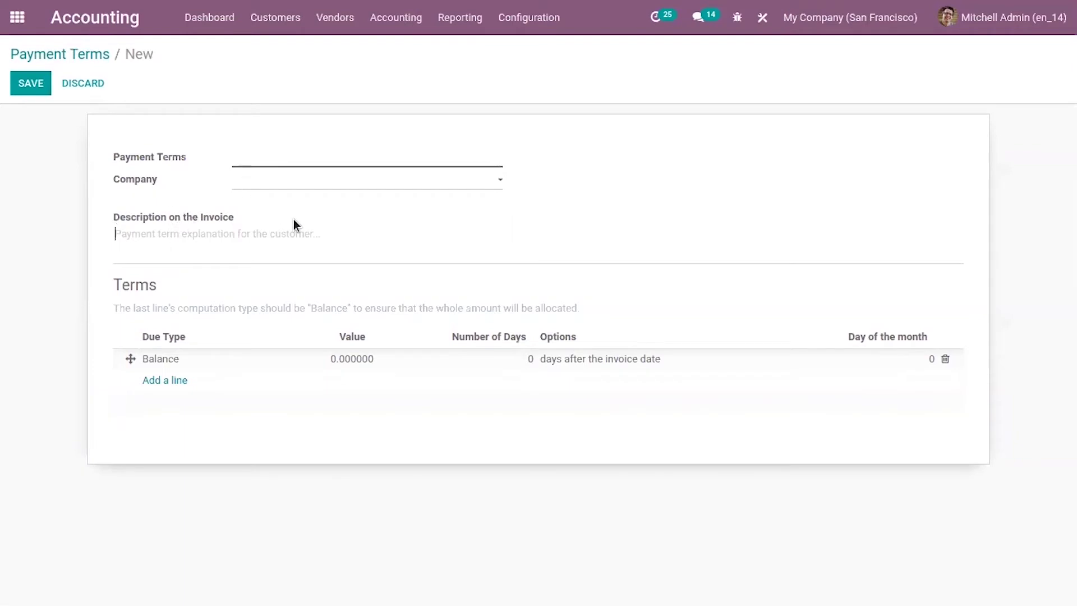
click(66, 54)
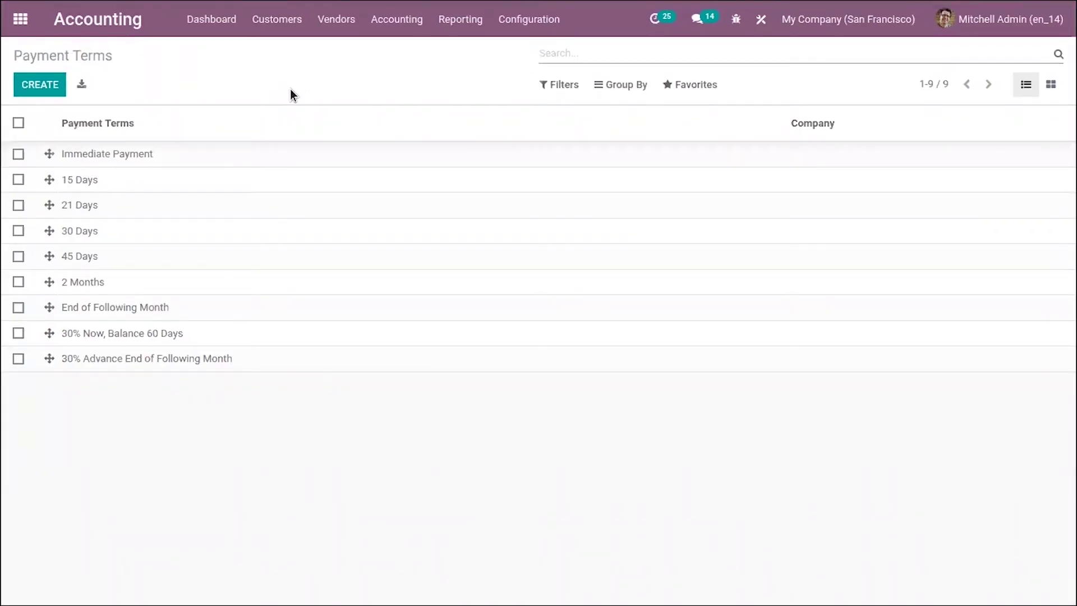
click(20, 18)
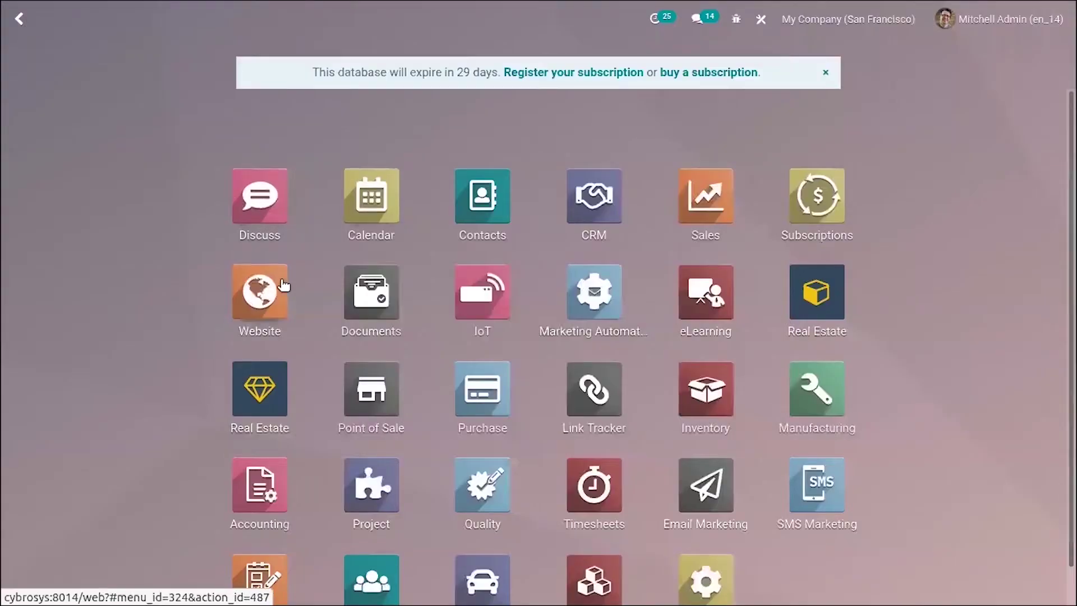
Open the live website homepage and glance at the +New content options like Page, Product, Course
click(273, 287)
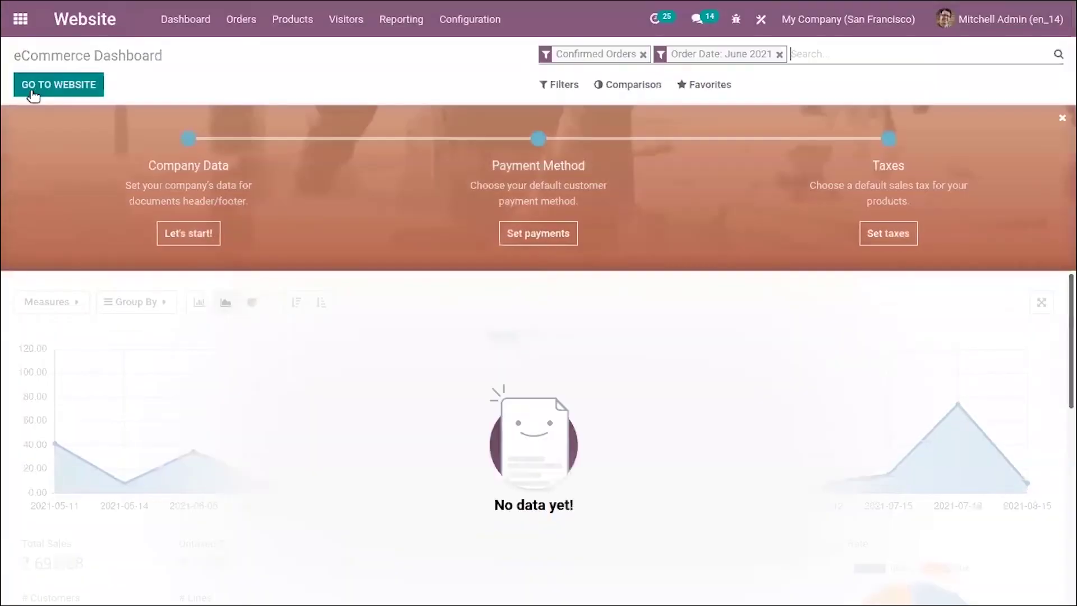
click(34, 90)
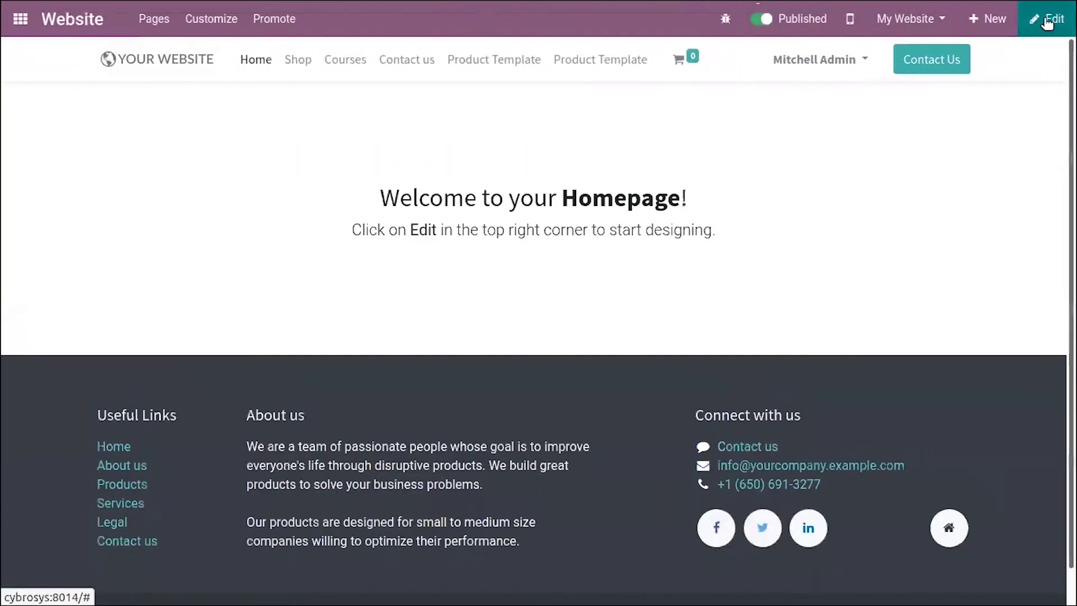
click(979, 21)
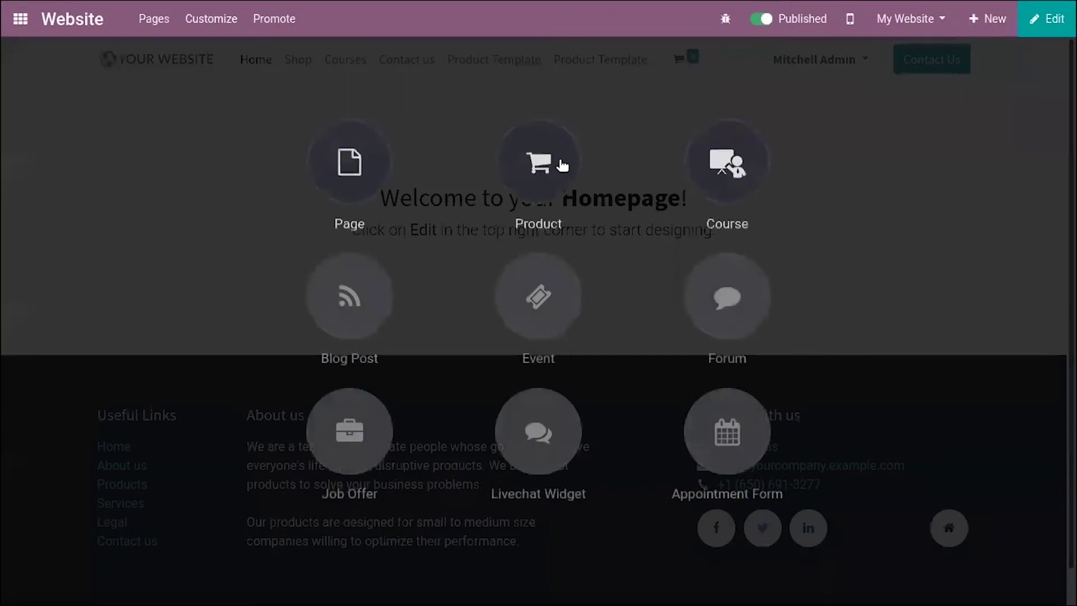
click(166, 71)
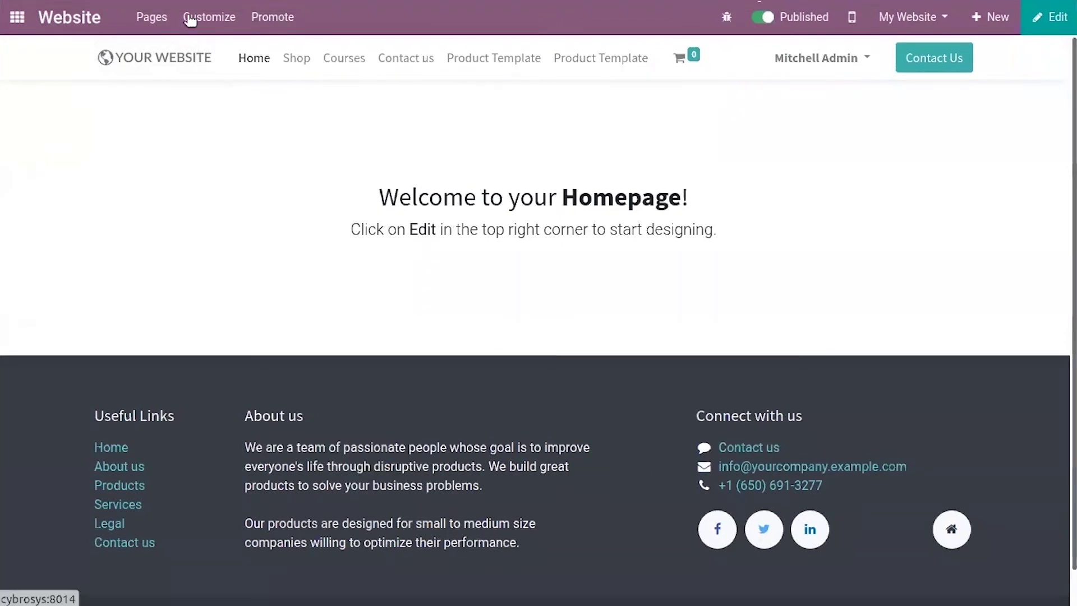
Open the /terms-and-conditions page from Pages > Manage Pages and switch it to edit mode
click(155, 21)
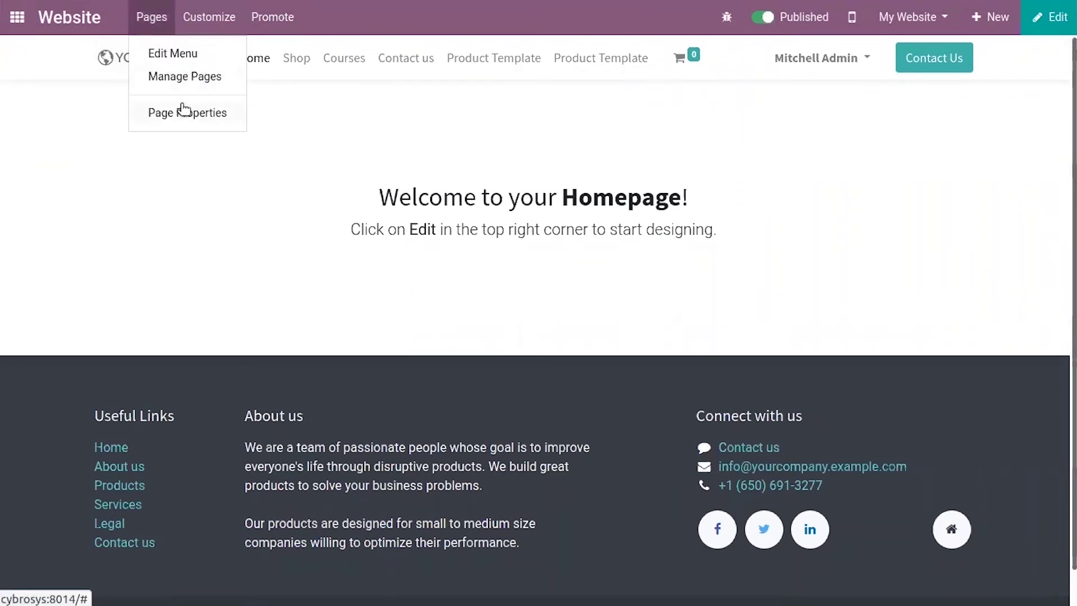
click(183, 76)
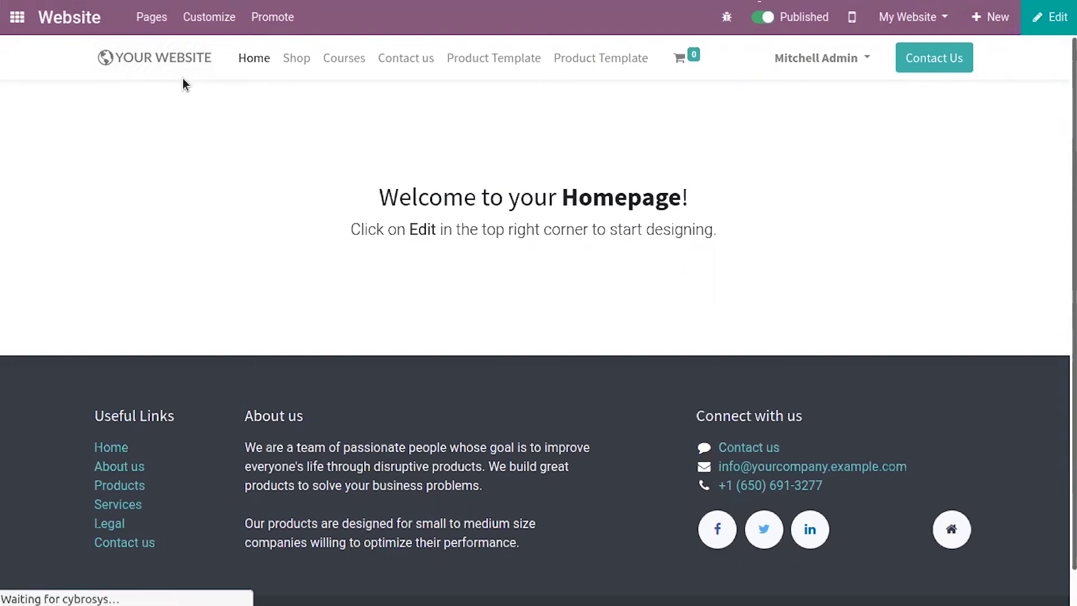
click(152, 17)
click(170, 41)
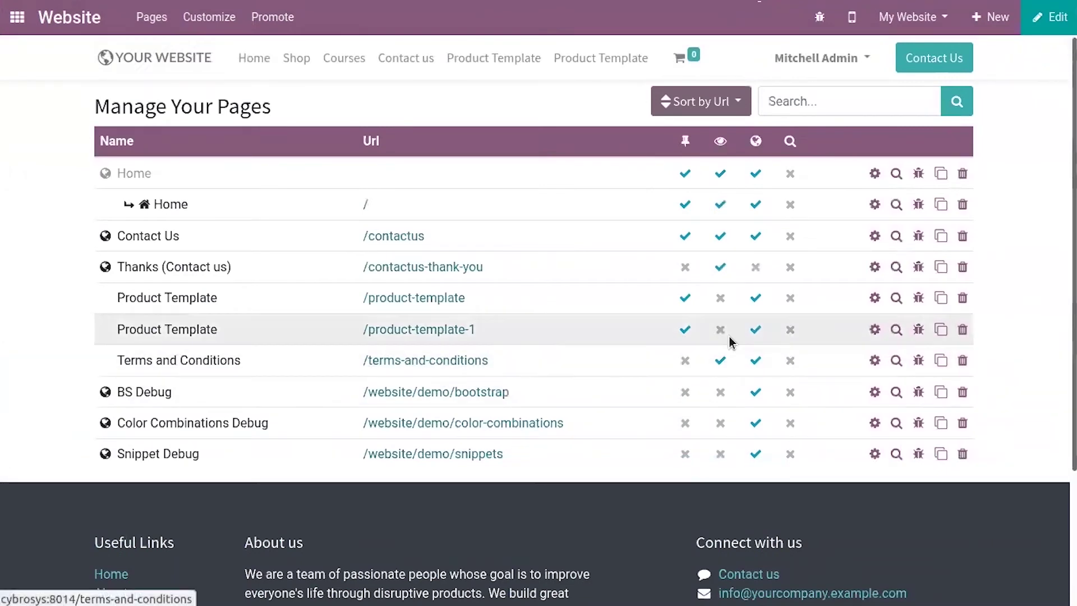
click(400, 367)
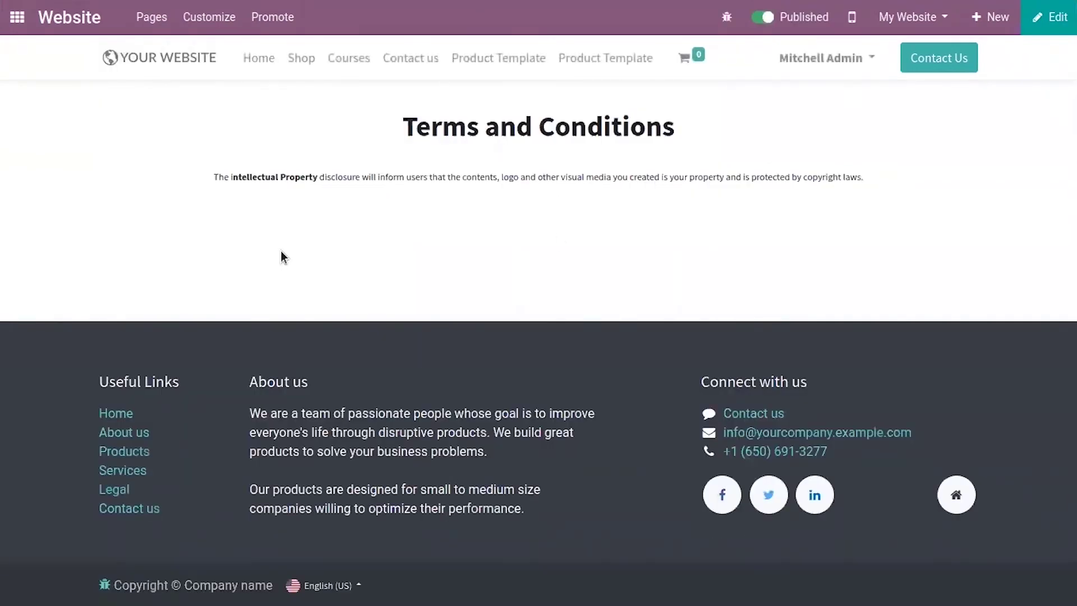
click(1057, 19)
Go from the apps screen to the Website app's Settings page
click(15, 22)
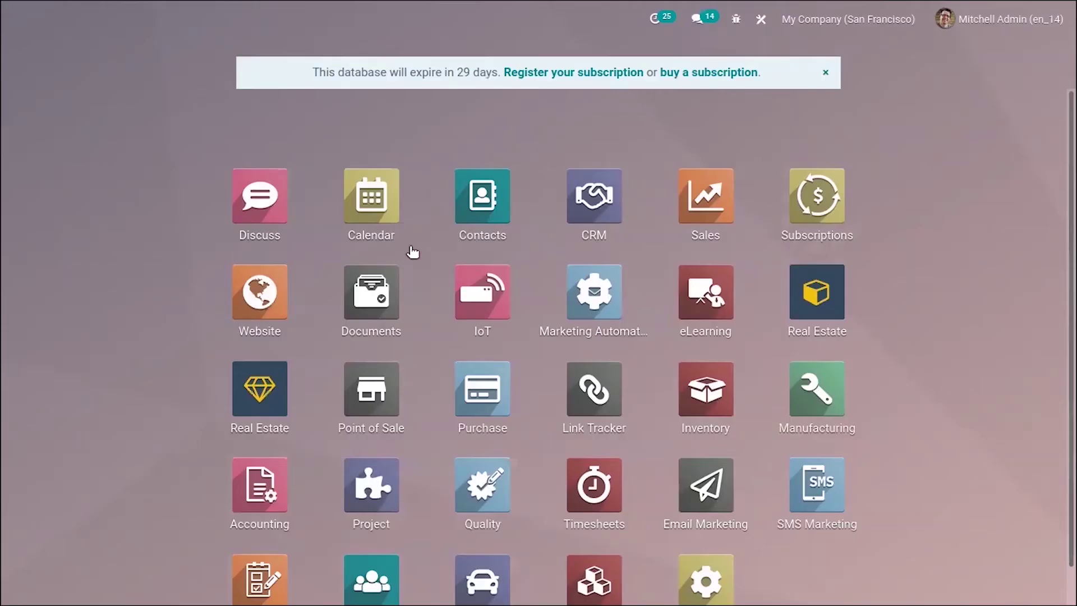
click(276, 286)
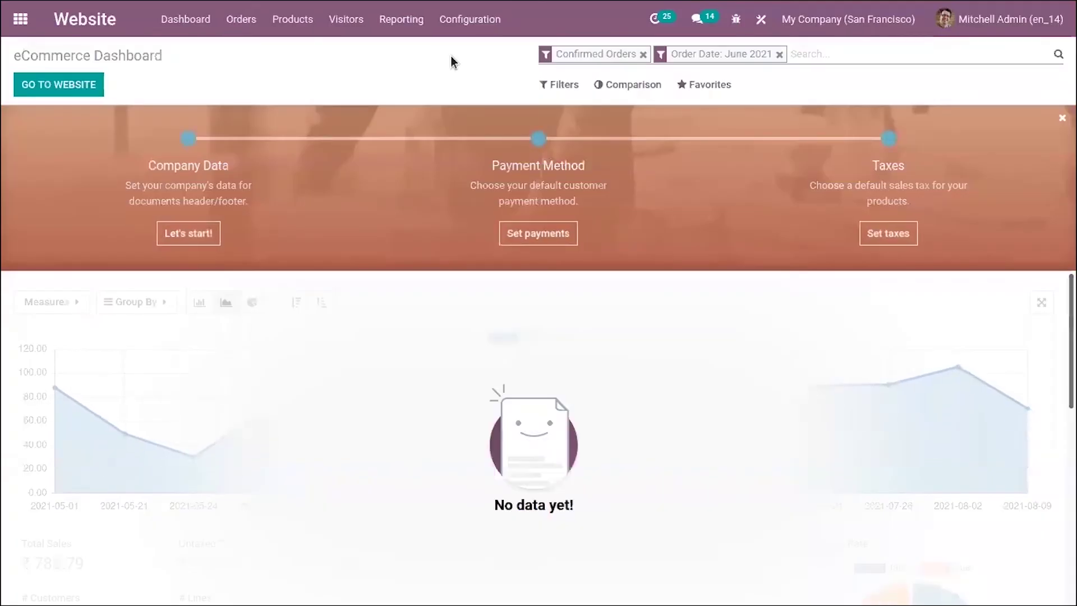
click(448, 21)
click(483, 51)
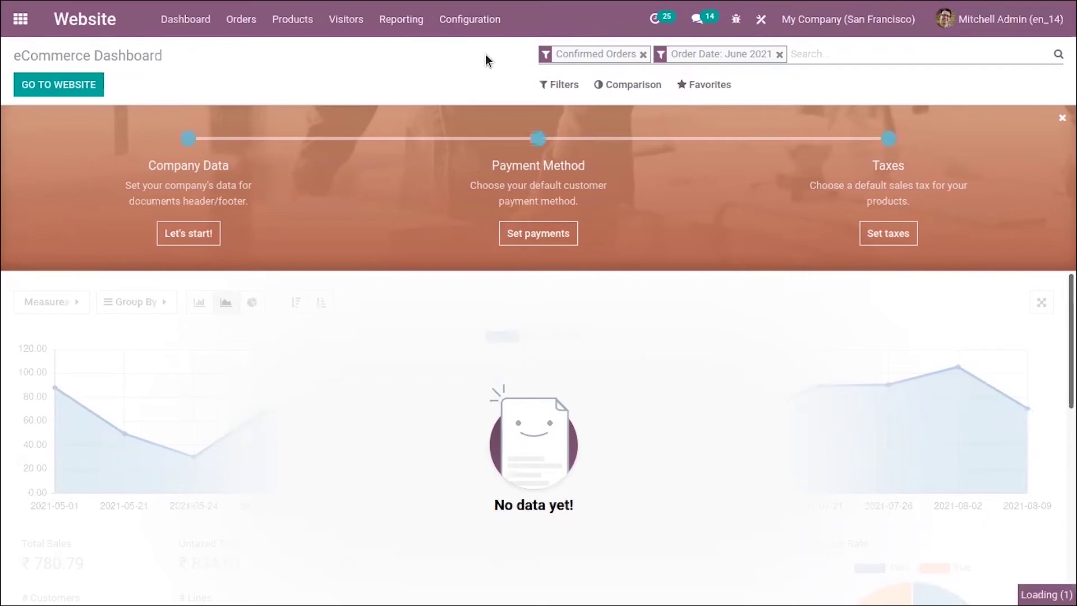
Filter the settings by 'lay' and open Configure Document Layout
text(ch)
text(a)
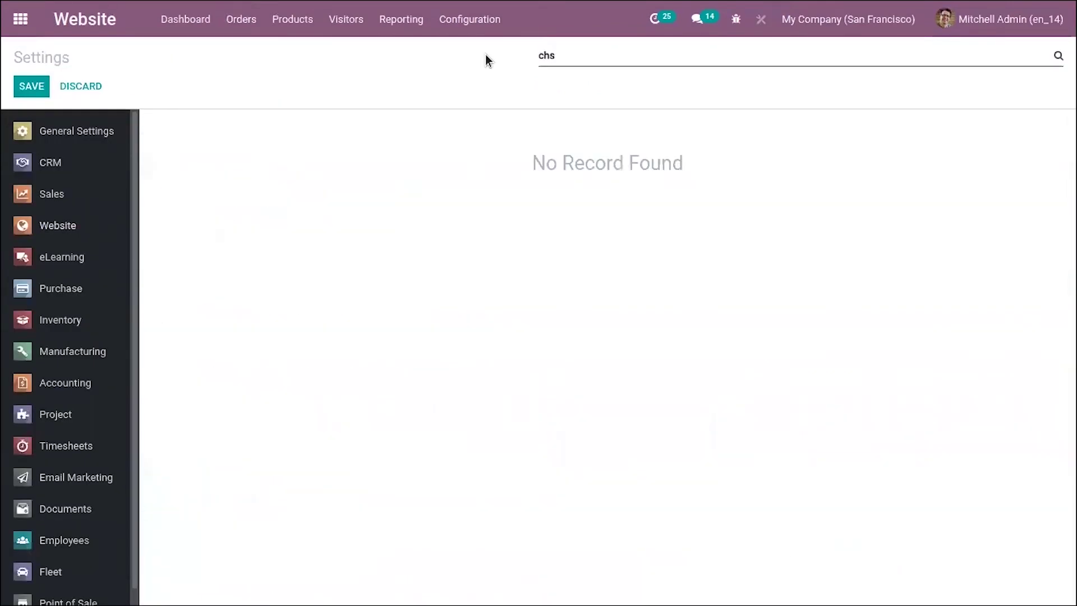
text(ng)
key(BackSpace)
key(BackSpace)
key(BackSpace)
key(BackSpace)
key(BackSpace)
text(lay)
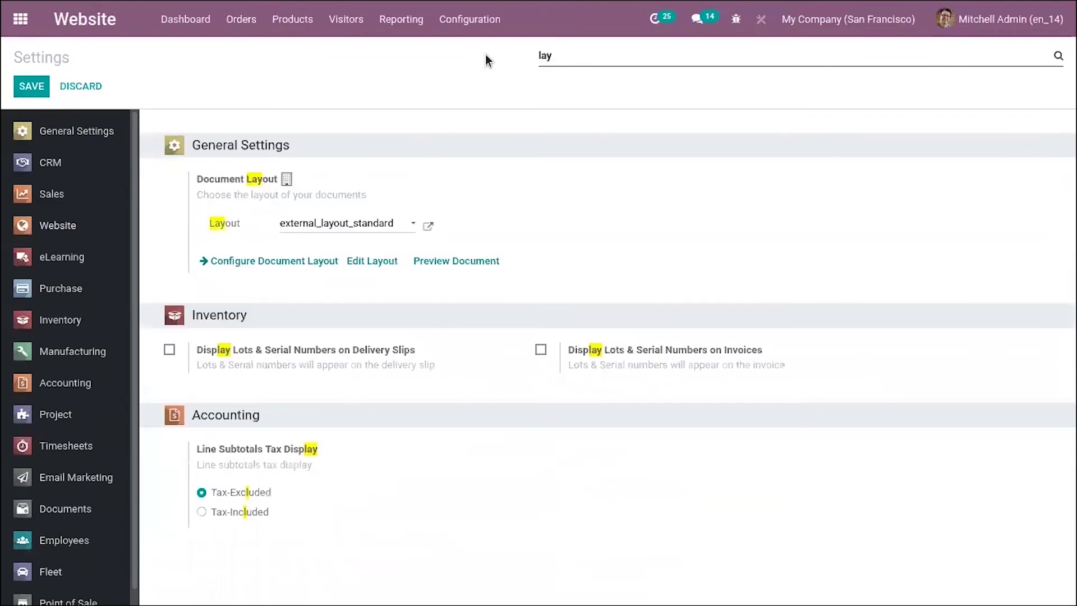
click(291, 262)
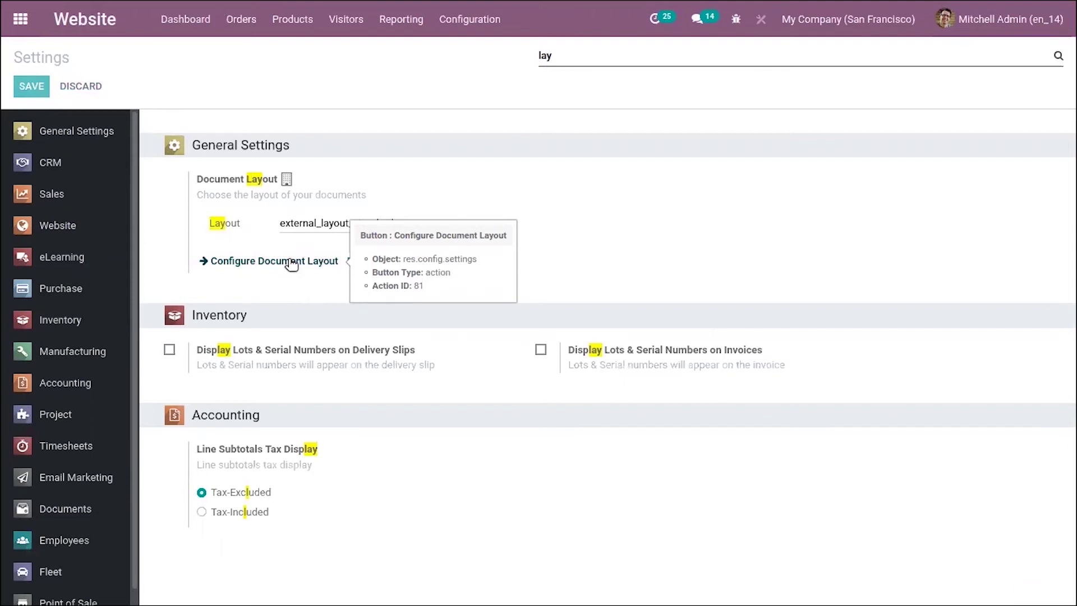
click(291, 262)
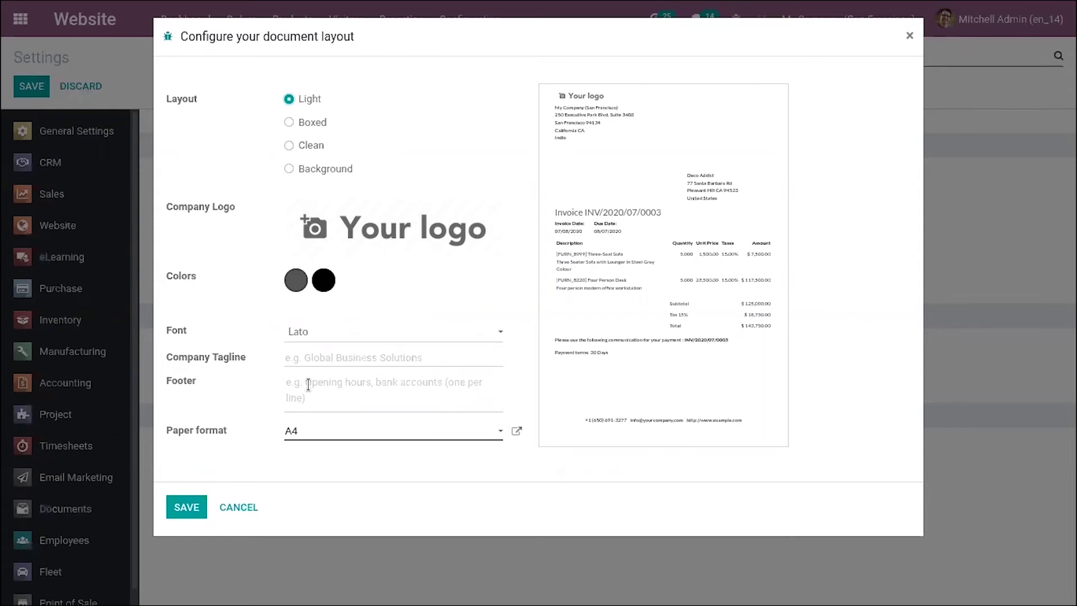
Cancel the document layout dialog without changing the footer, then return to the apps list
click(308, 384)
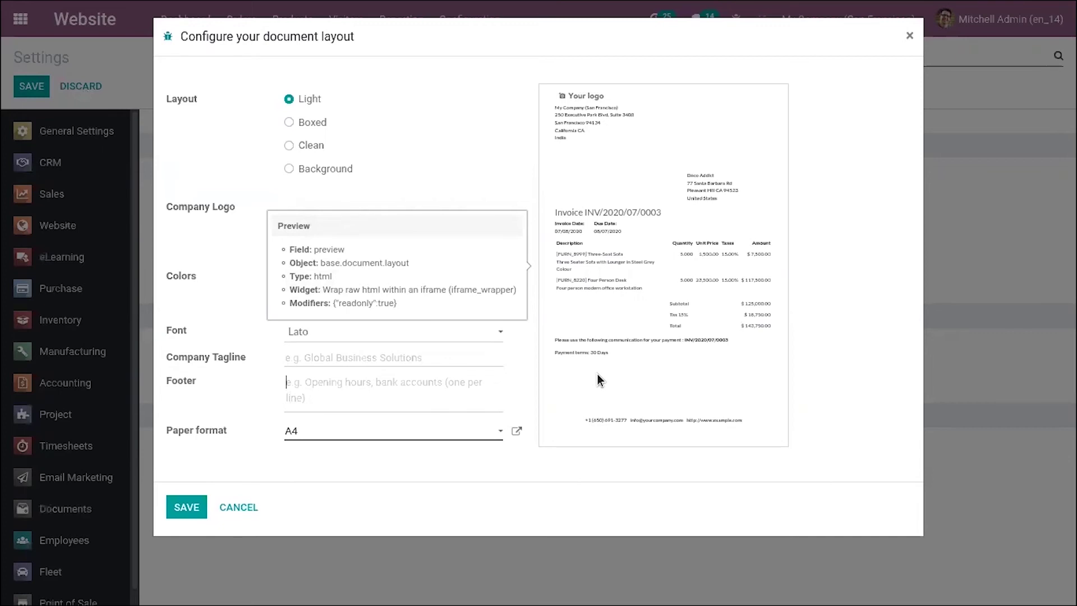
click(236, 507)
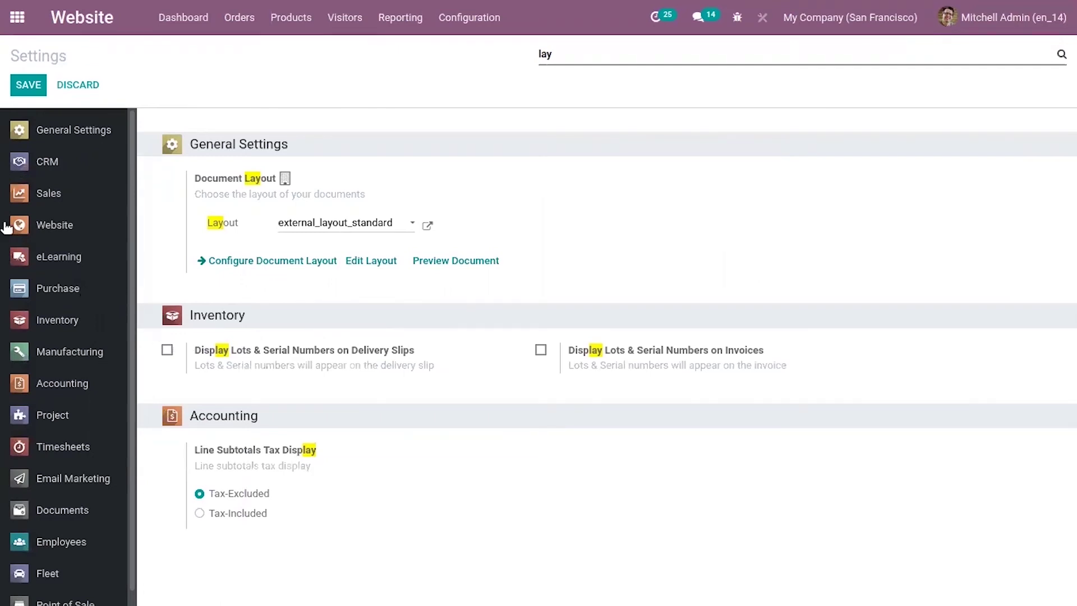
click(17, 17)
Create a new quotation for Azure Interior with a Cable Management Box line and choose Send by Email
click(734, 207)
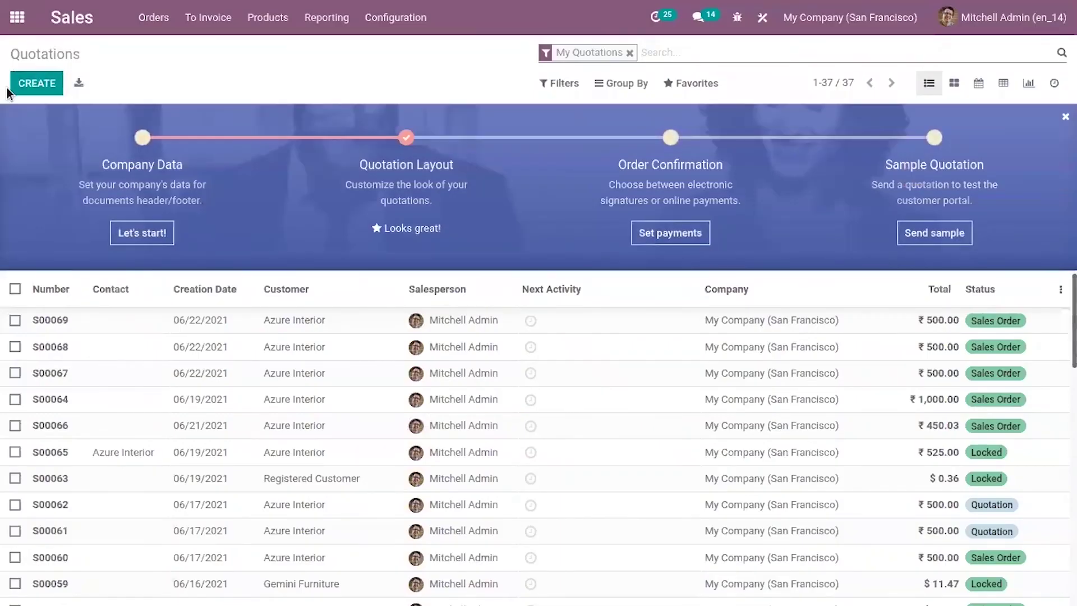
click(49, 87)
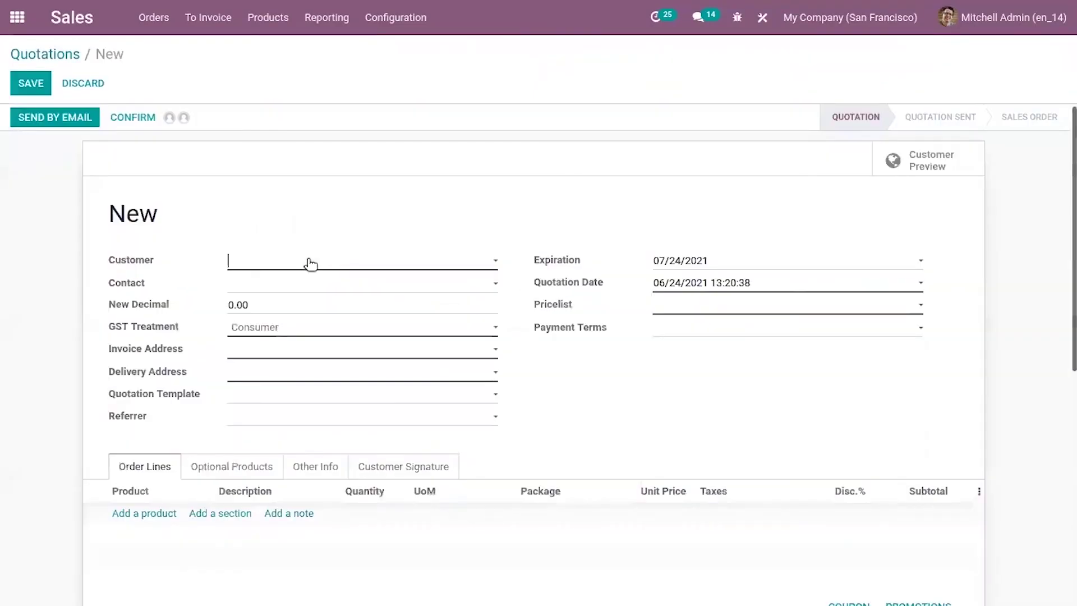
click(308, 263)
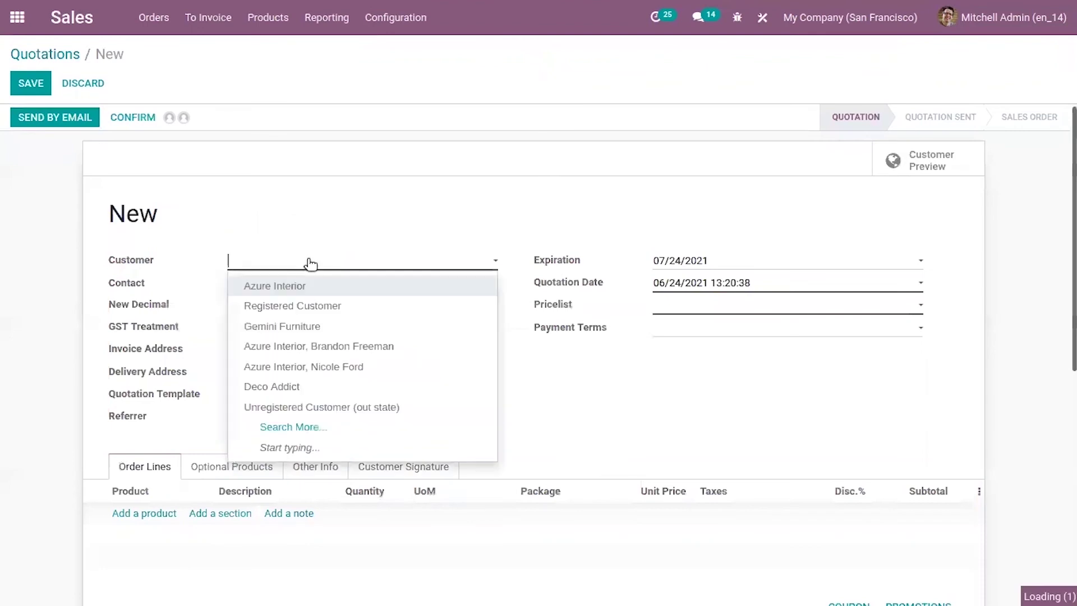
click(329, 288)
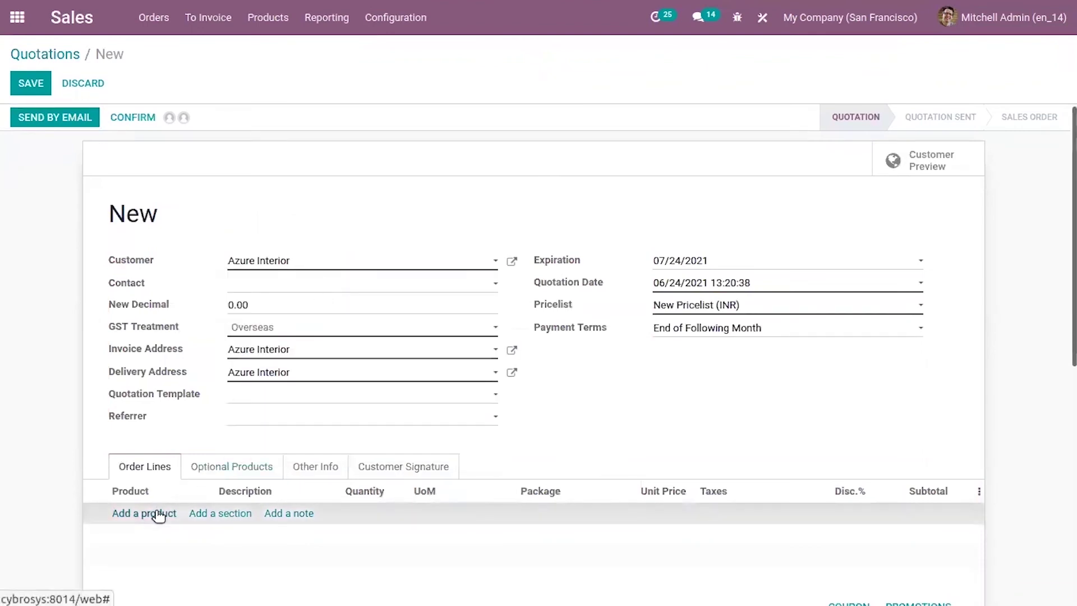
click(159, 515)
click(154, 513)
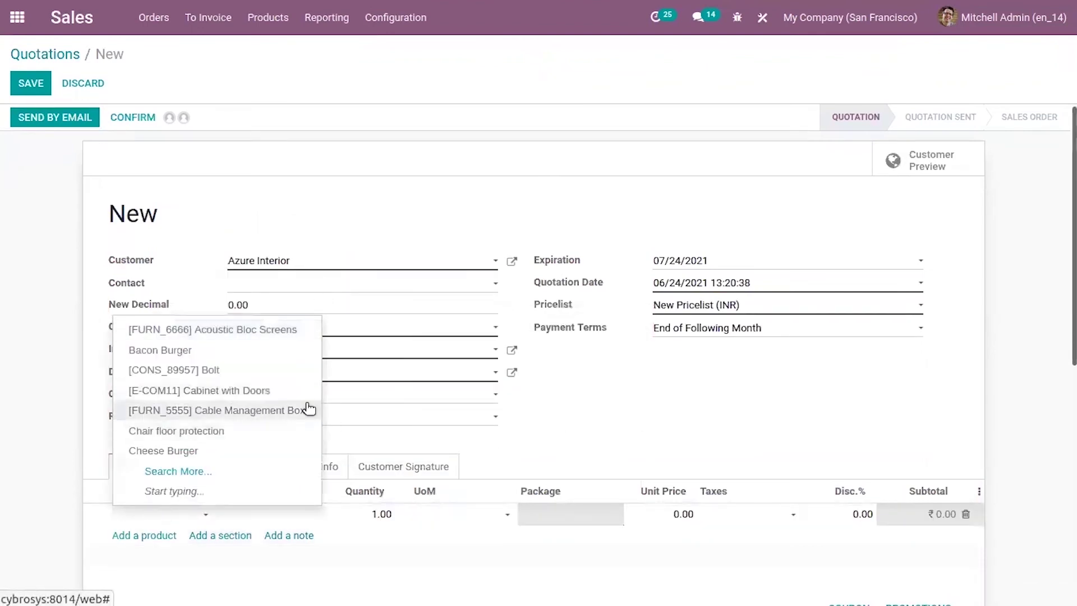
click(309, 409)
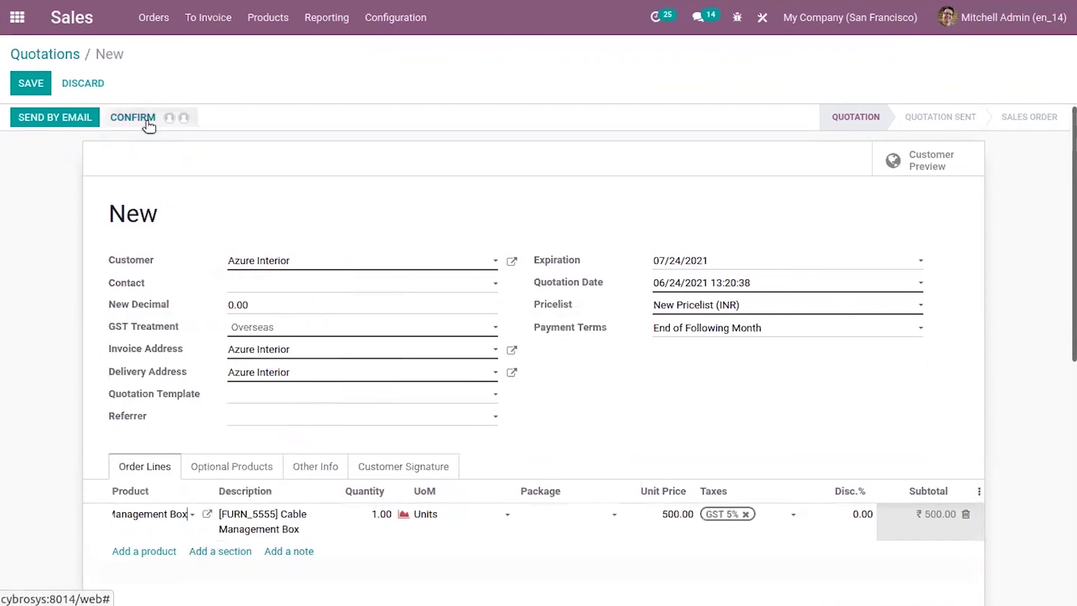
click(72, 118)
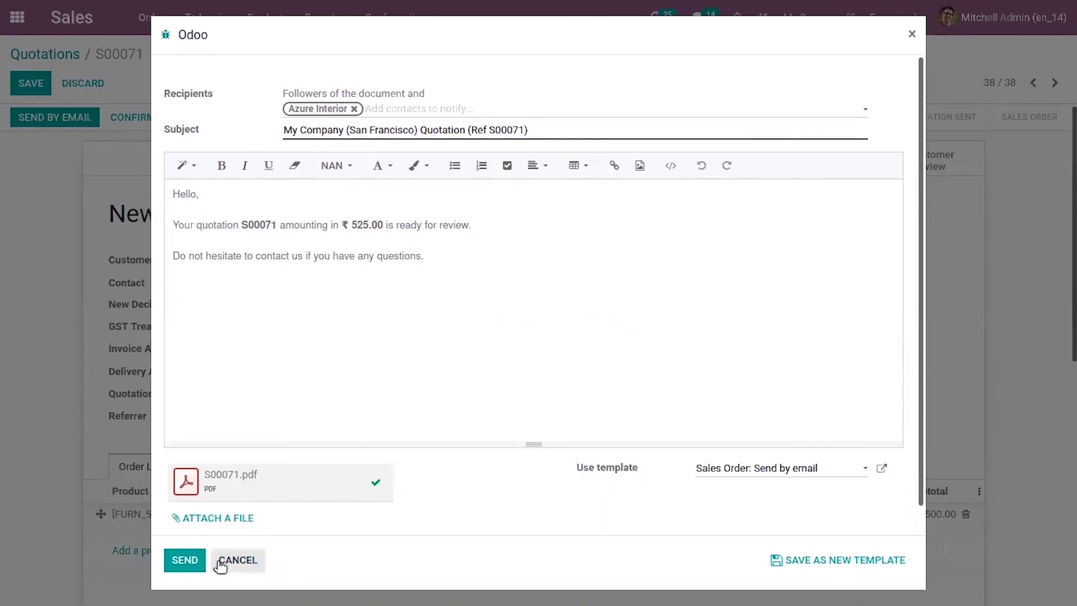
Cancel the extra attachment and close the S00071 email composer without sending
click(216, 517)
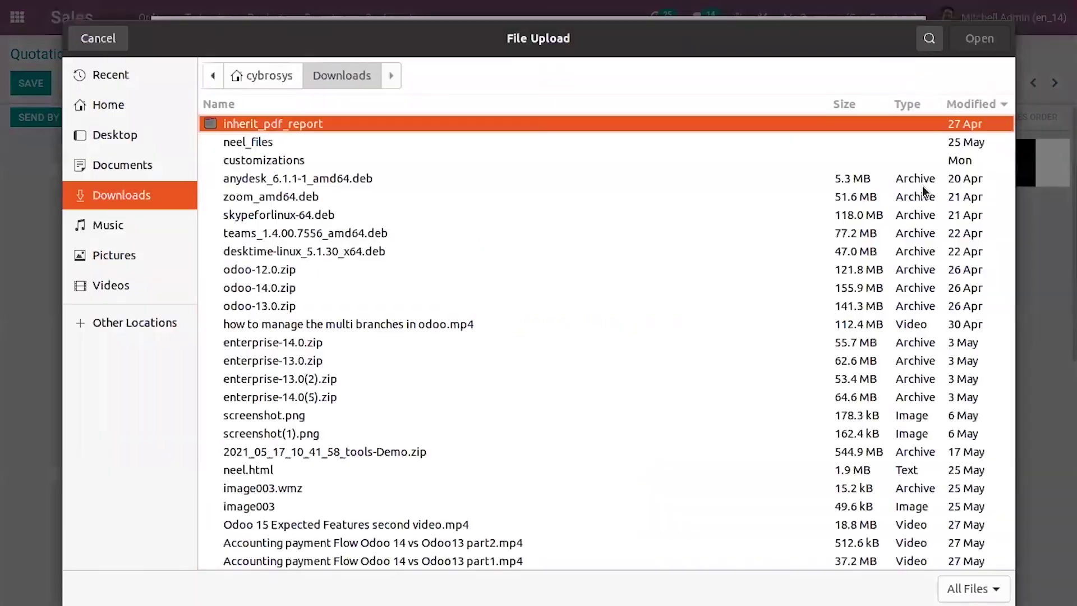
click(111, 35)
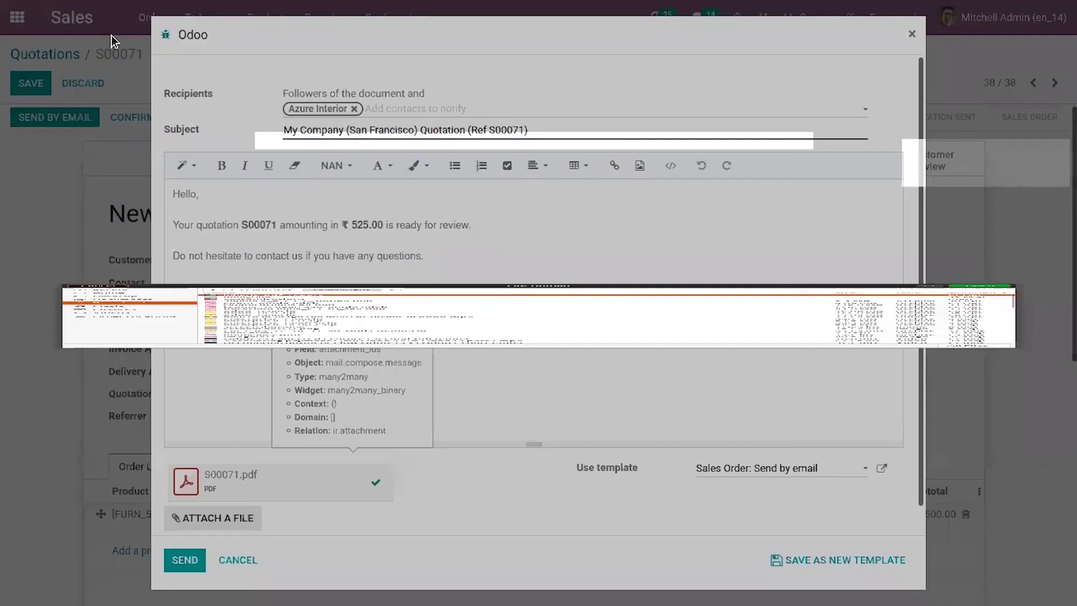
click(911, 35)
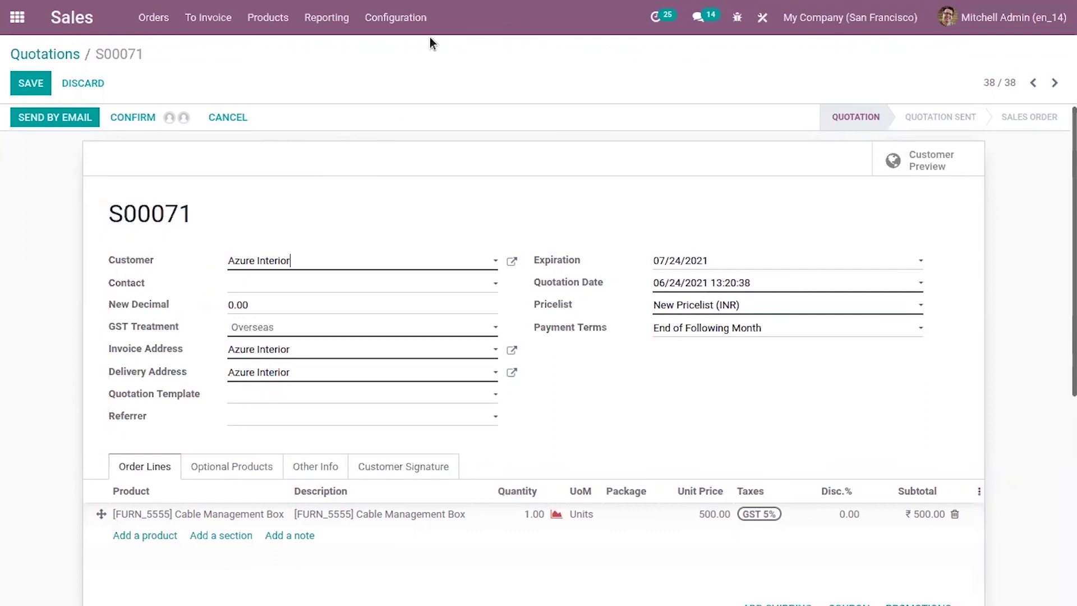
click(409, 14)
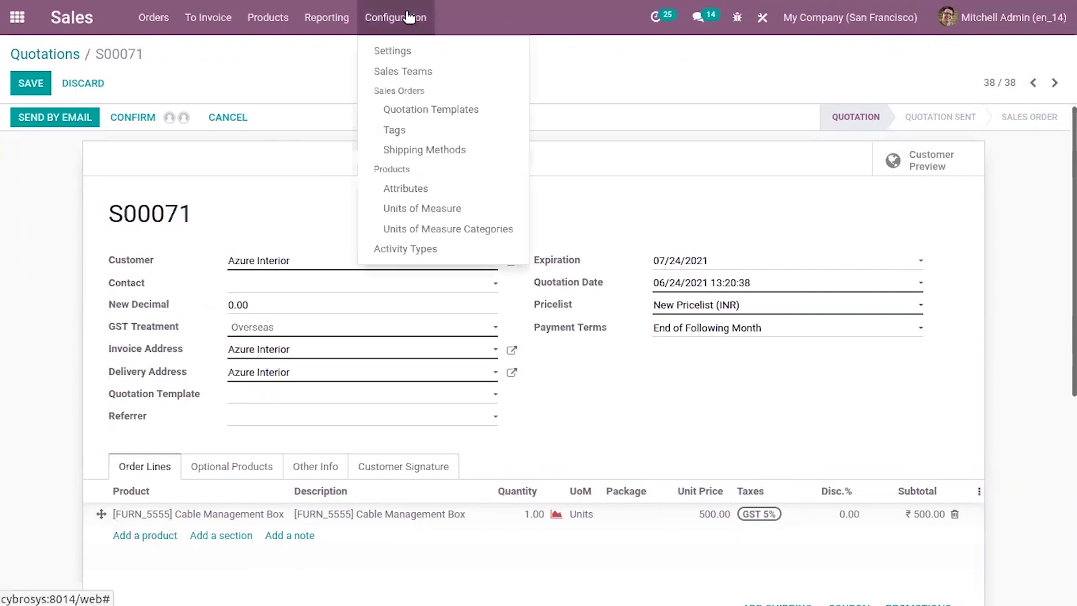
Open the 4 Person Desk quotation template's Confirmation tab and review its terms and conditions text
click(426, 108)
click(152, 153)
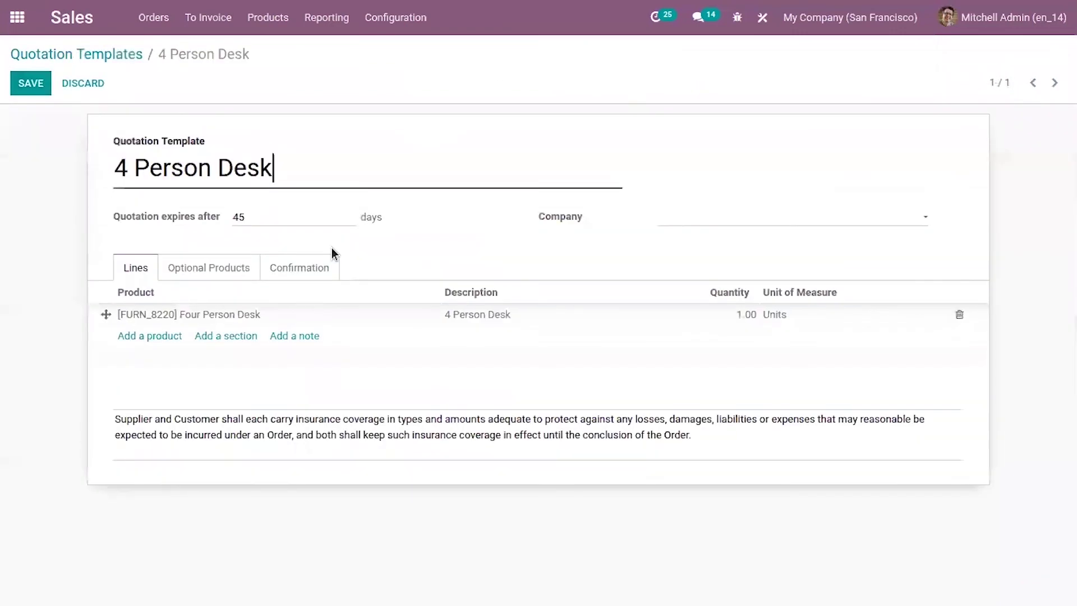
click(312, 276)
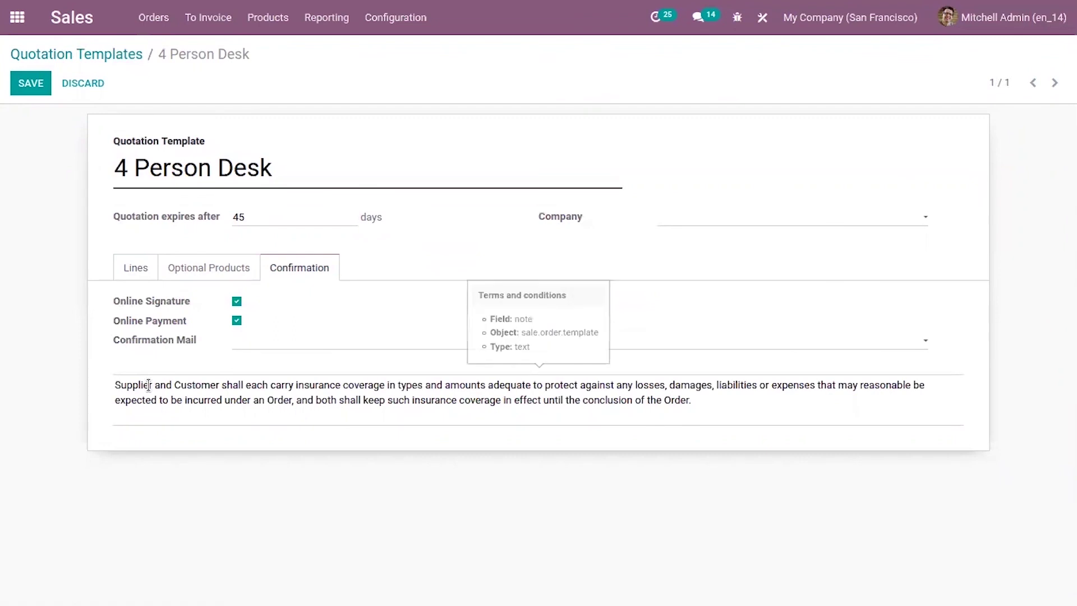
drag(116, 384, 738, 403)
click(739, 403)
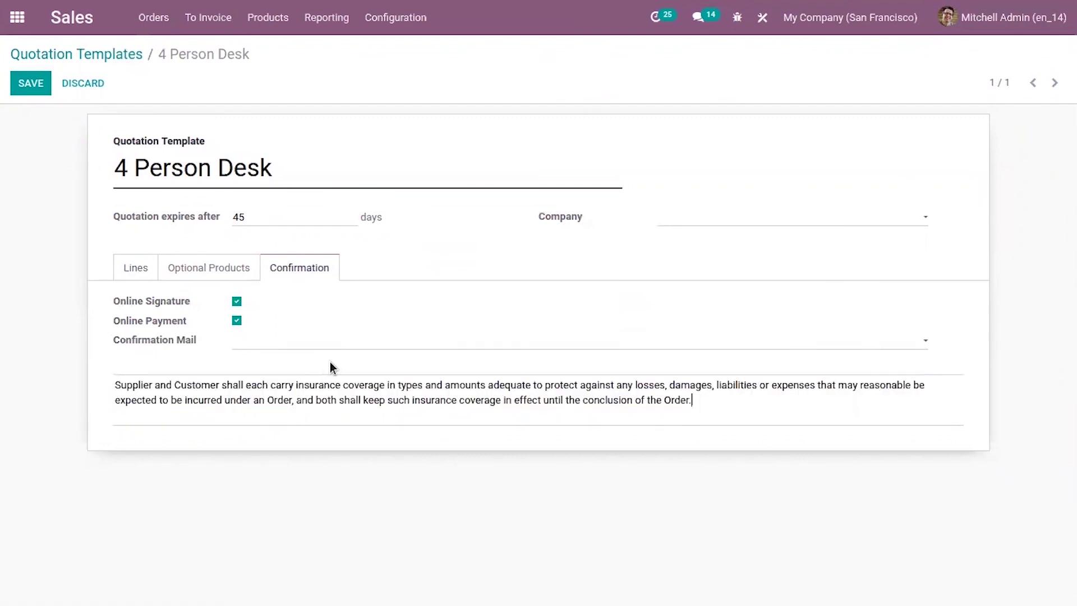
click(327, 344)
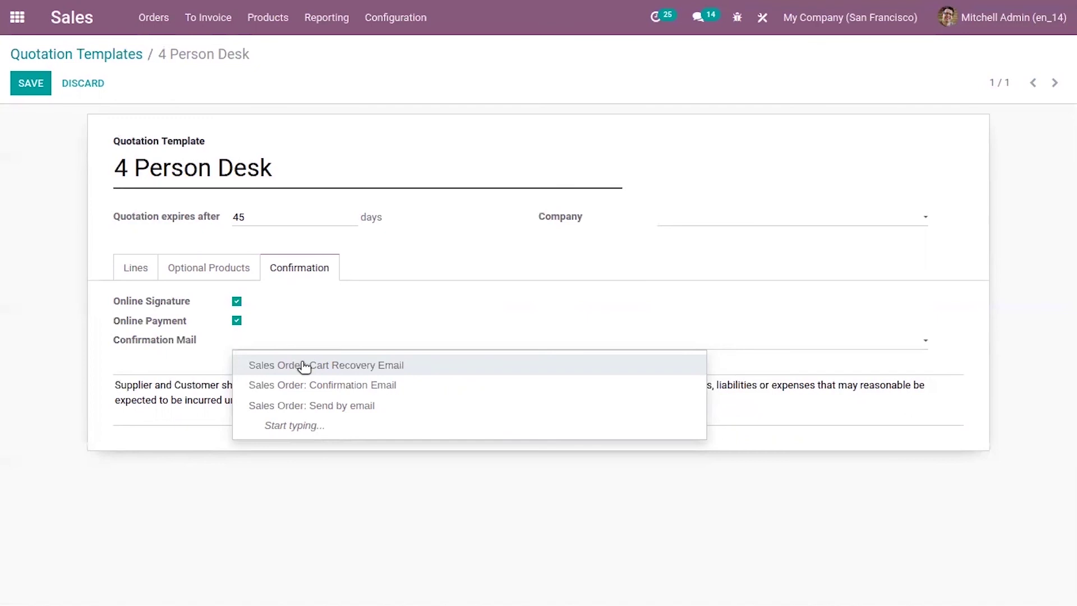
Set Confirmation Mail to Sales Order: Confirmation Email and review that email template unchanged
click(361, 384)
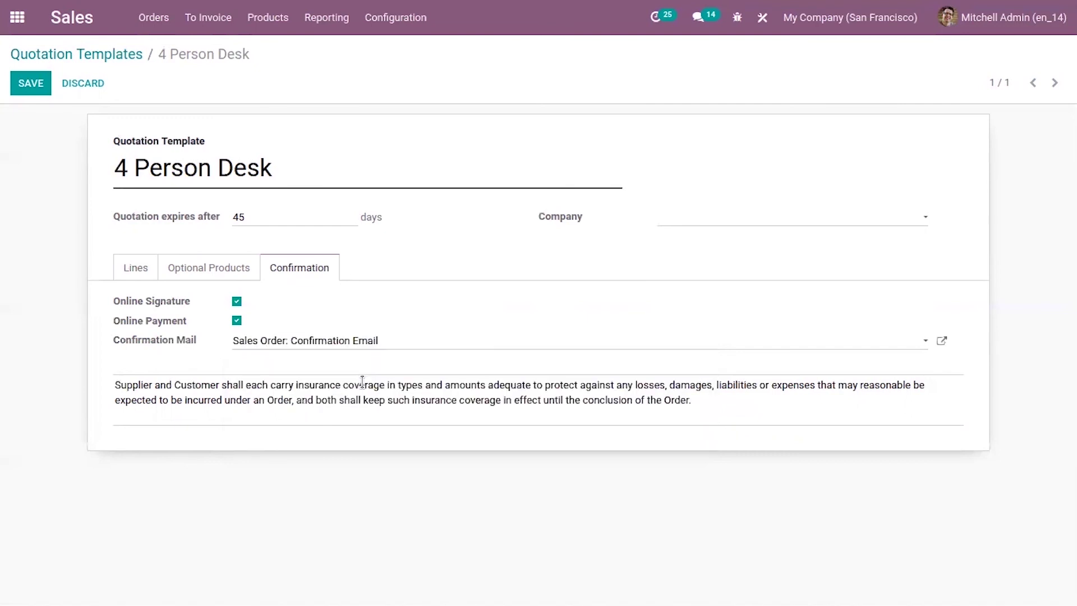
click(944, 341)
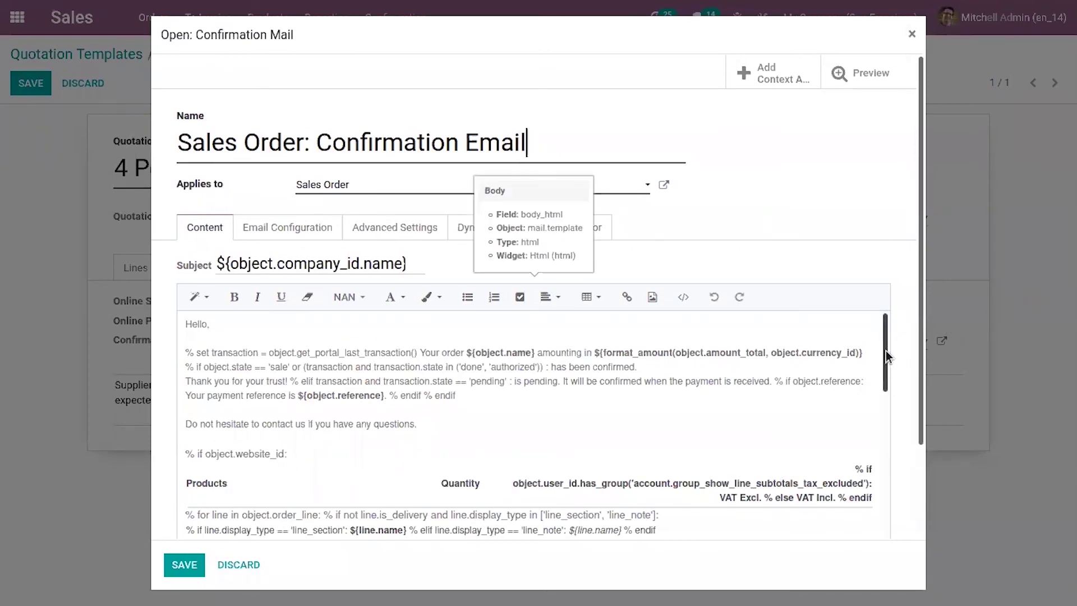
mouse_move(884, 348)
mouse_down()
mouse_move(893, 583)
mouse_move(884, 328)
mouse_up()
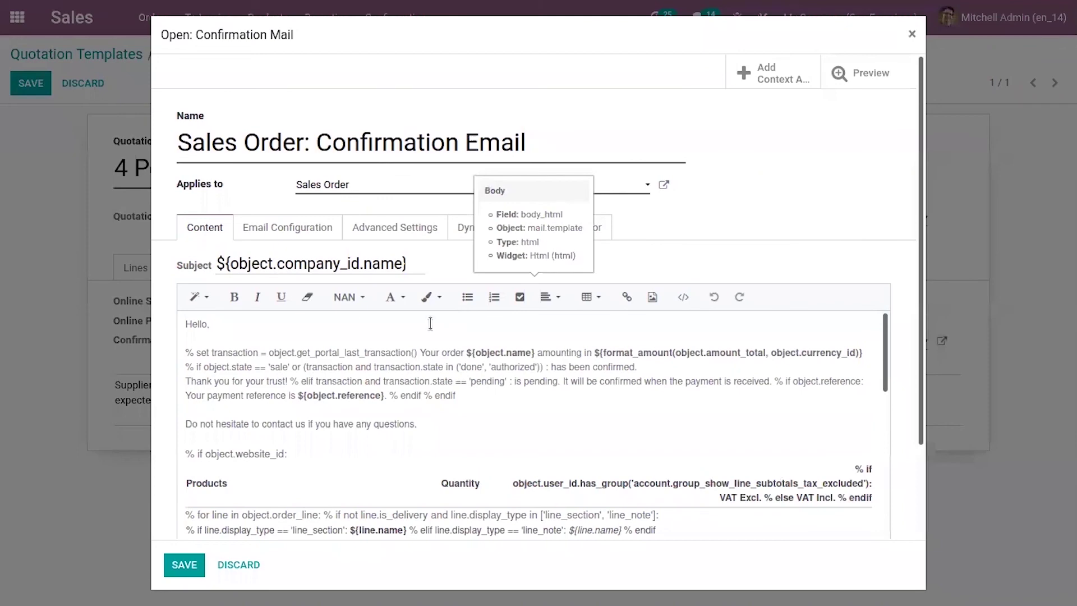
click(909, 36)
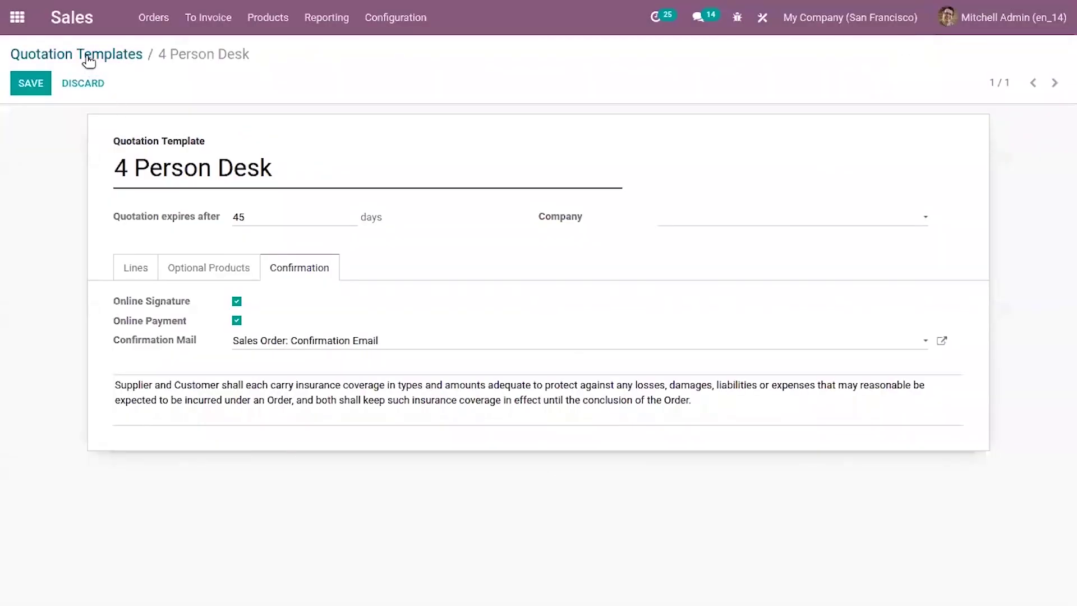